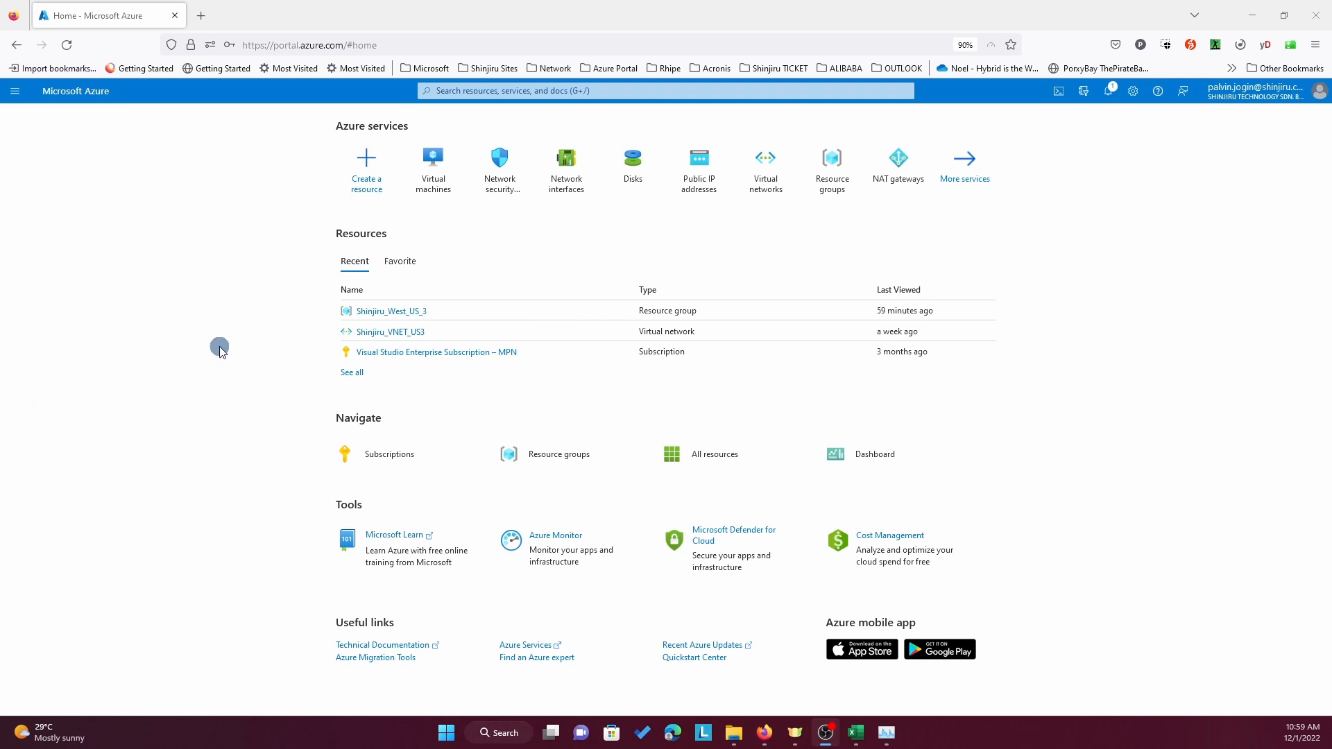
Find the Virtual machines service by searching for "Virtual" and start creating a new Azure virtual machine
mouse_move(374, 317)
click(483, 91)
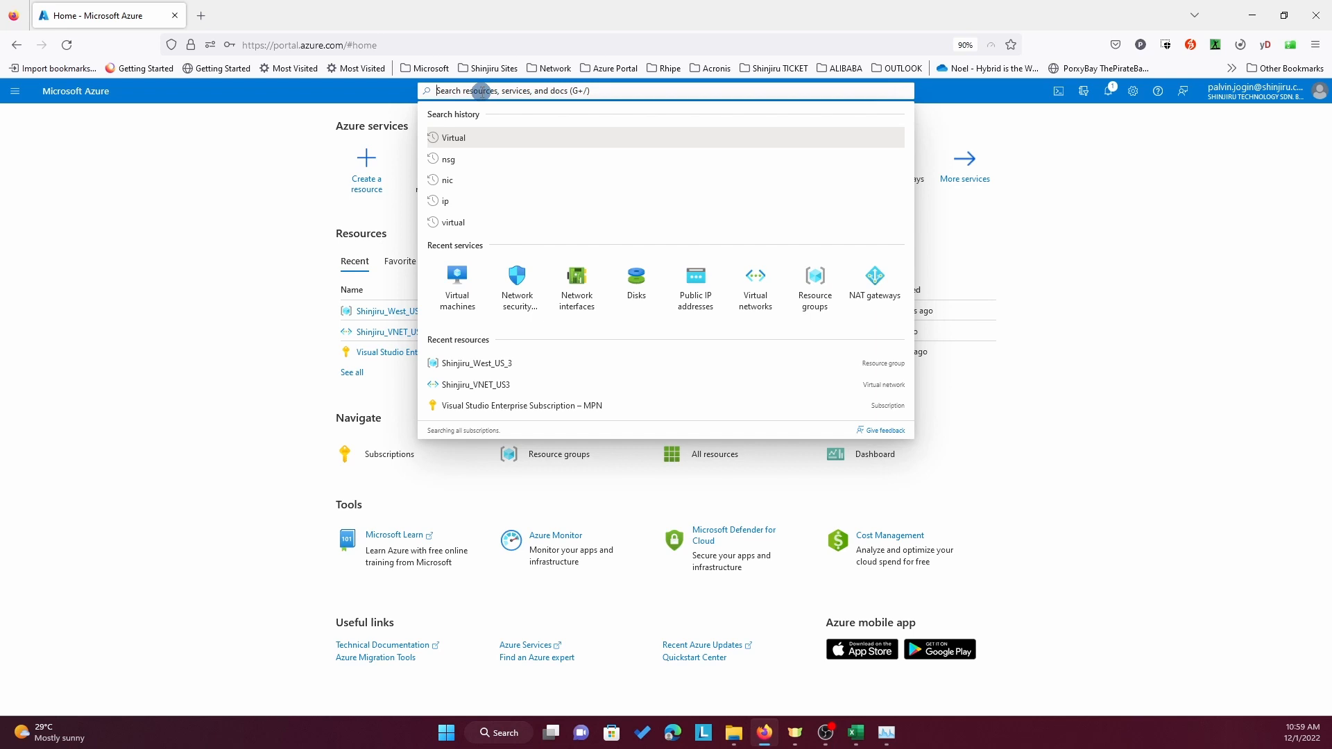
text(Virtual)
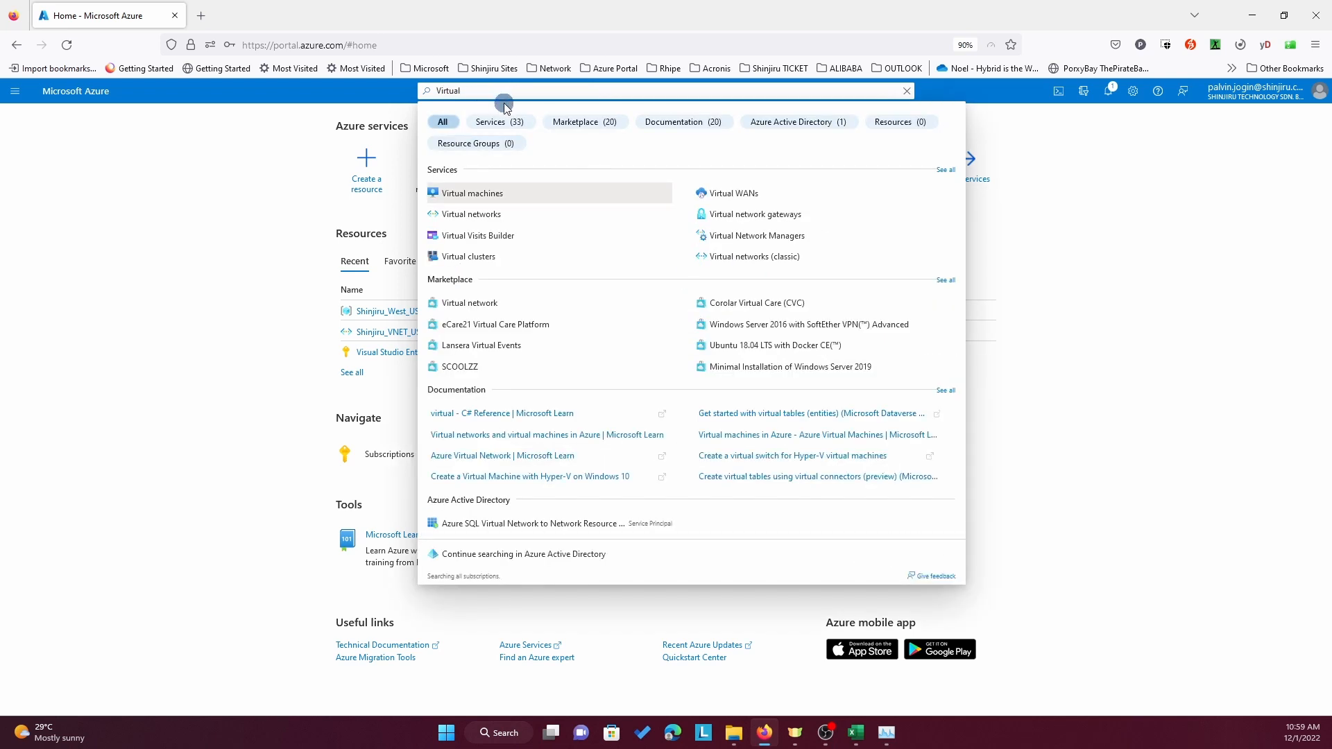
click(521, 200)
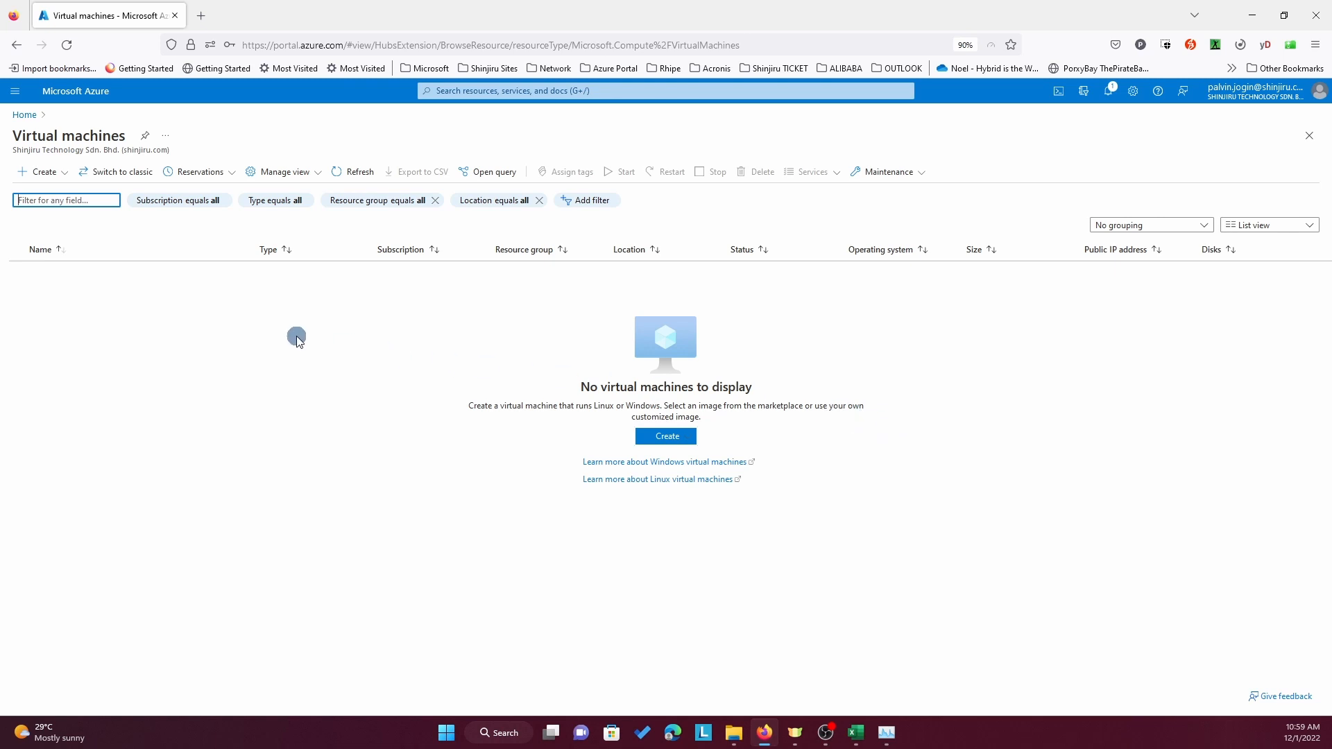
click(58, 174)
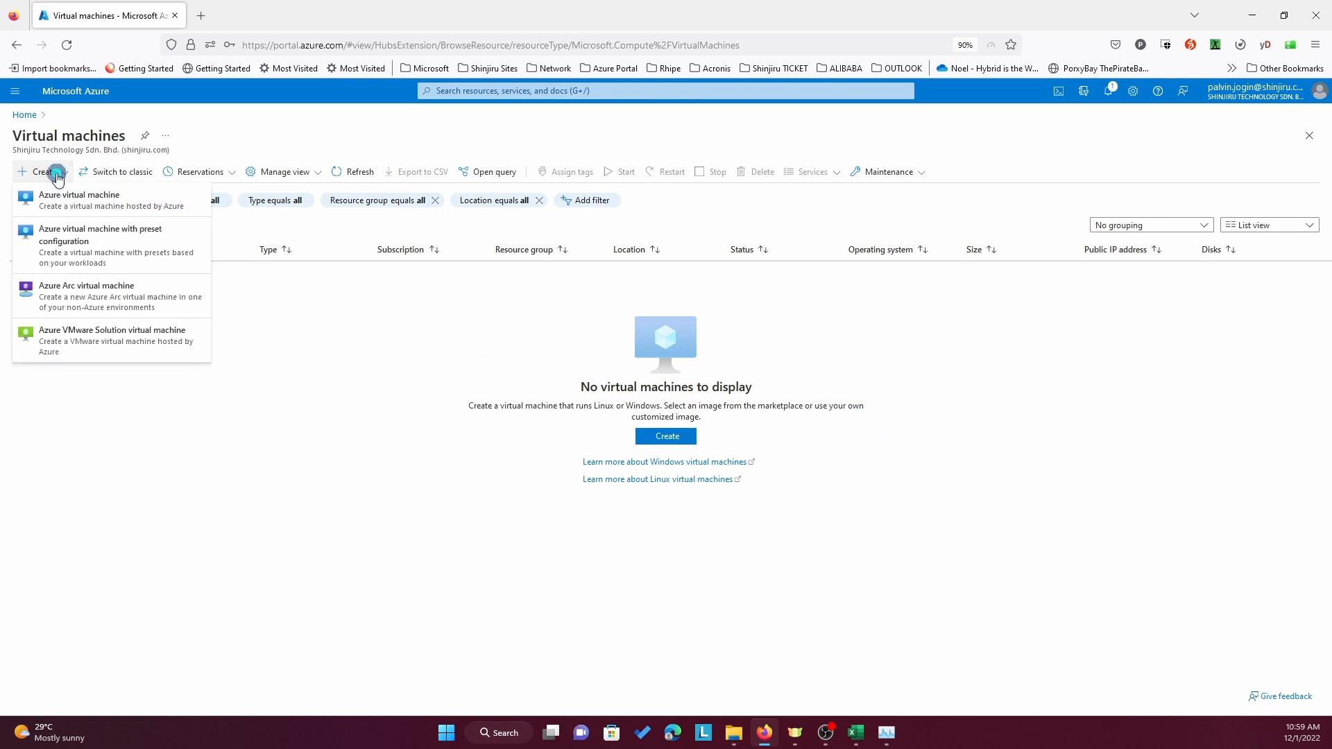
click(191, 202)
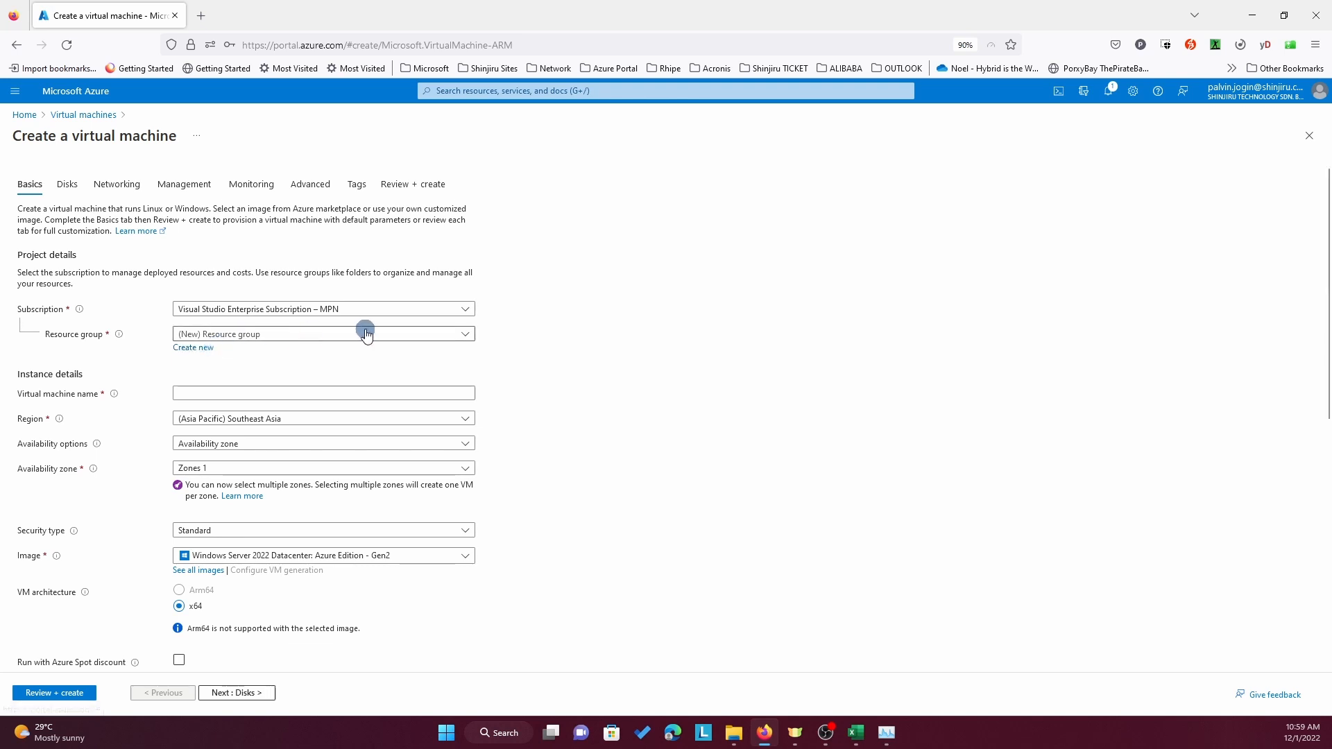
Assign the virtual machine to the existing resource group Shinjiru_West_US_3 and name it ShinjiruWeb01
click(430, 337)
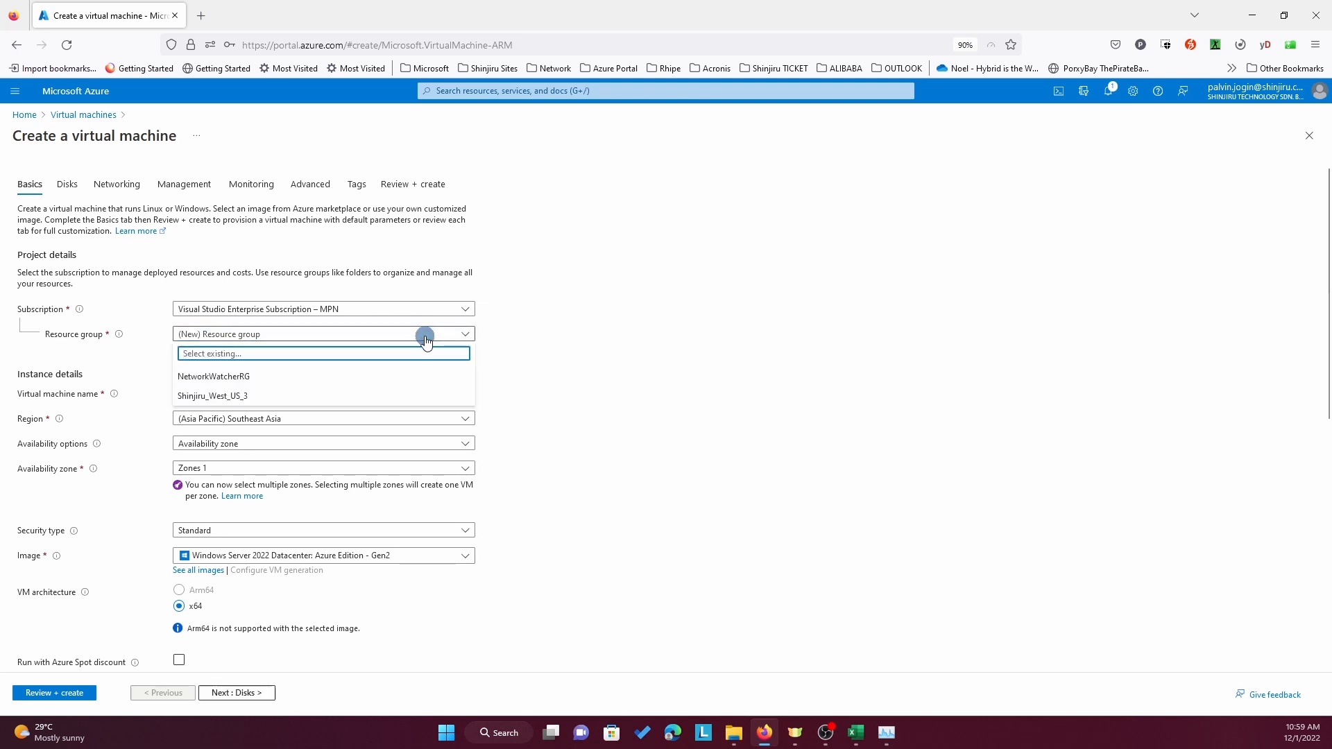
click(261, 400)
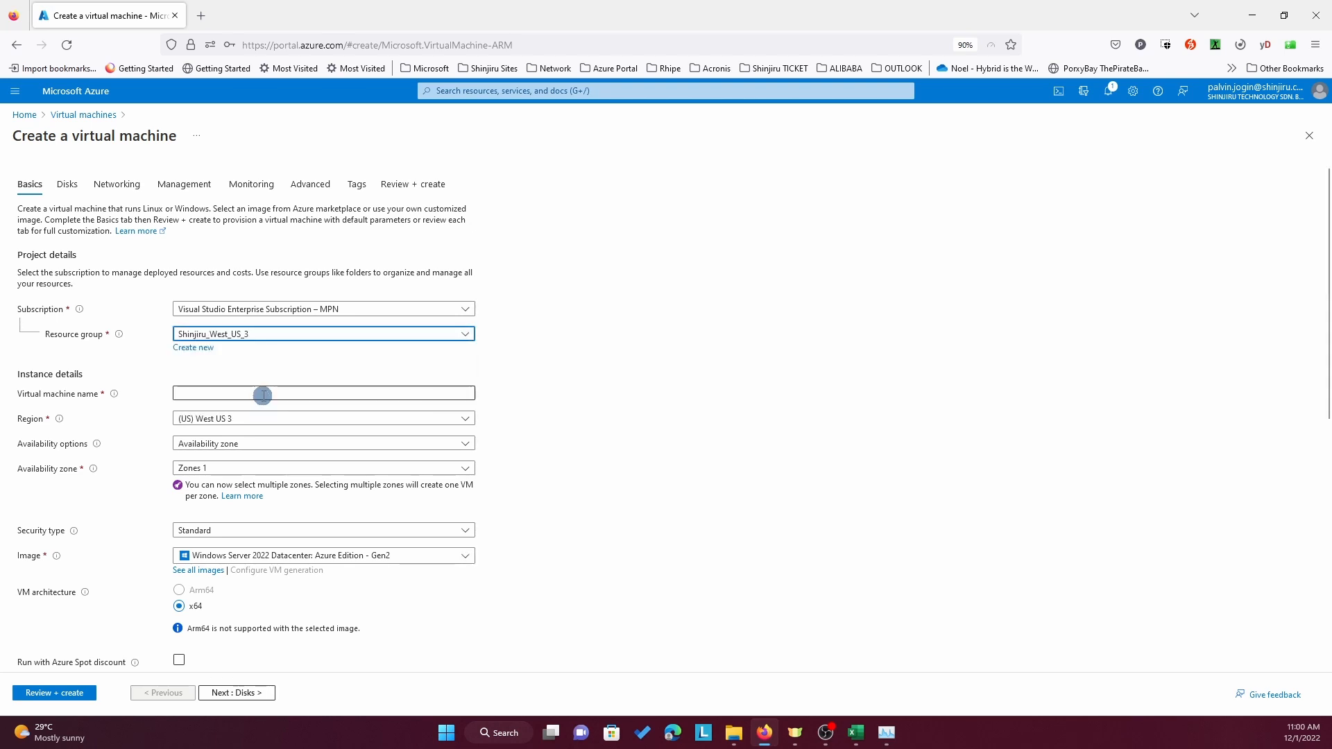
click(263, 395)
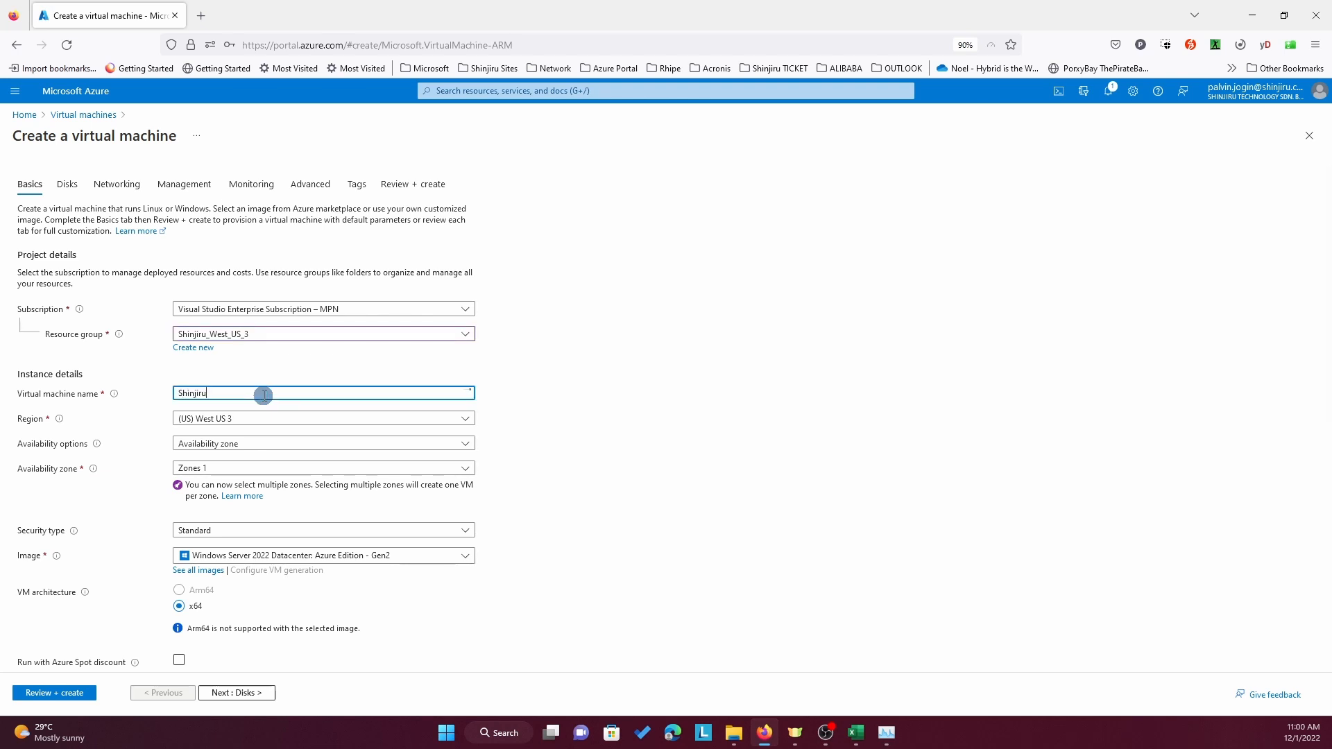
text(ShinjiruWeb01)
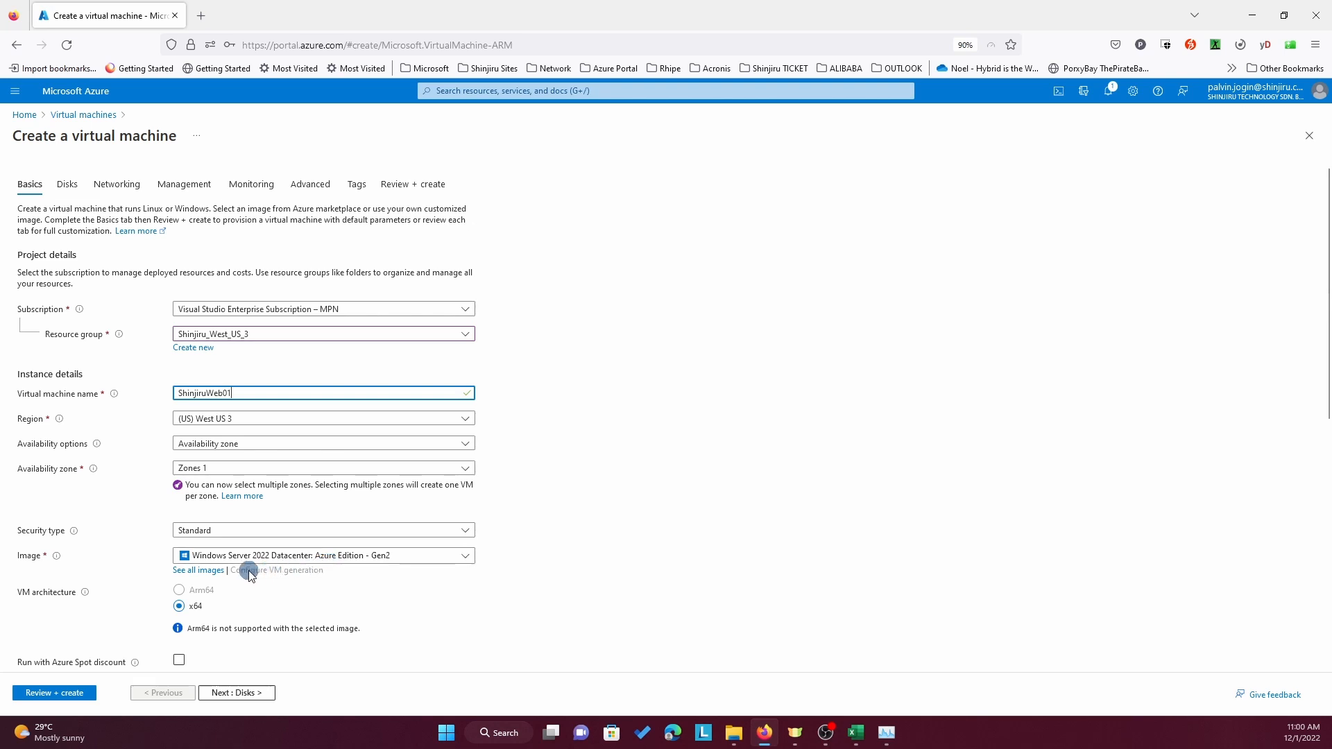
Choose the Windows Server 2022 Datacenter - x64 Gen 2 image from the full marketplace image catalogue
click(199, 570)
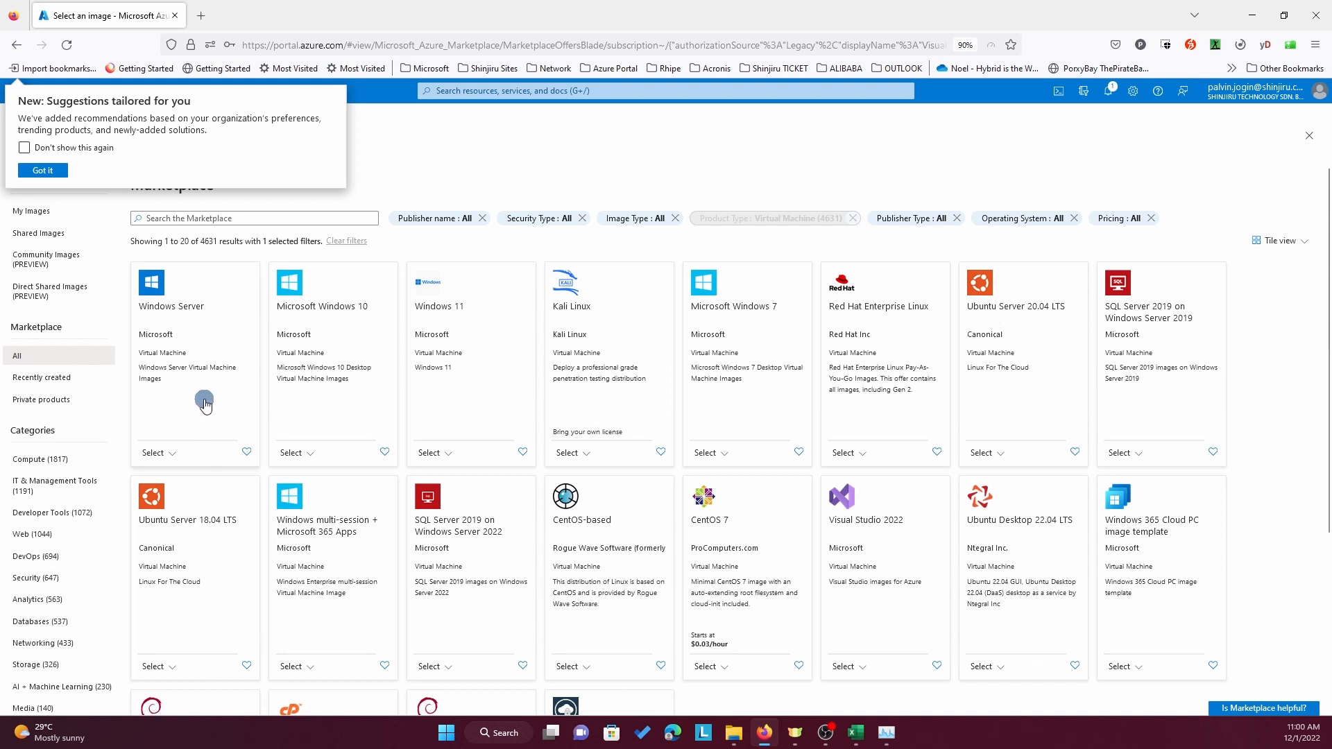
click(53, 174)
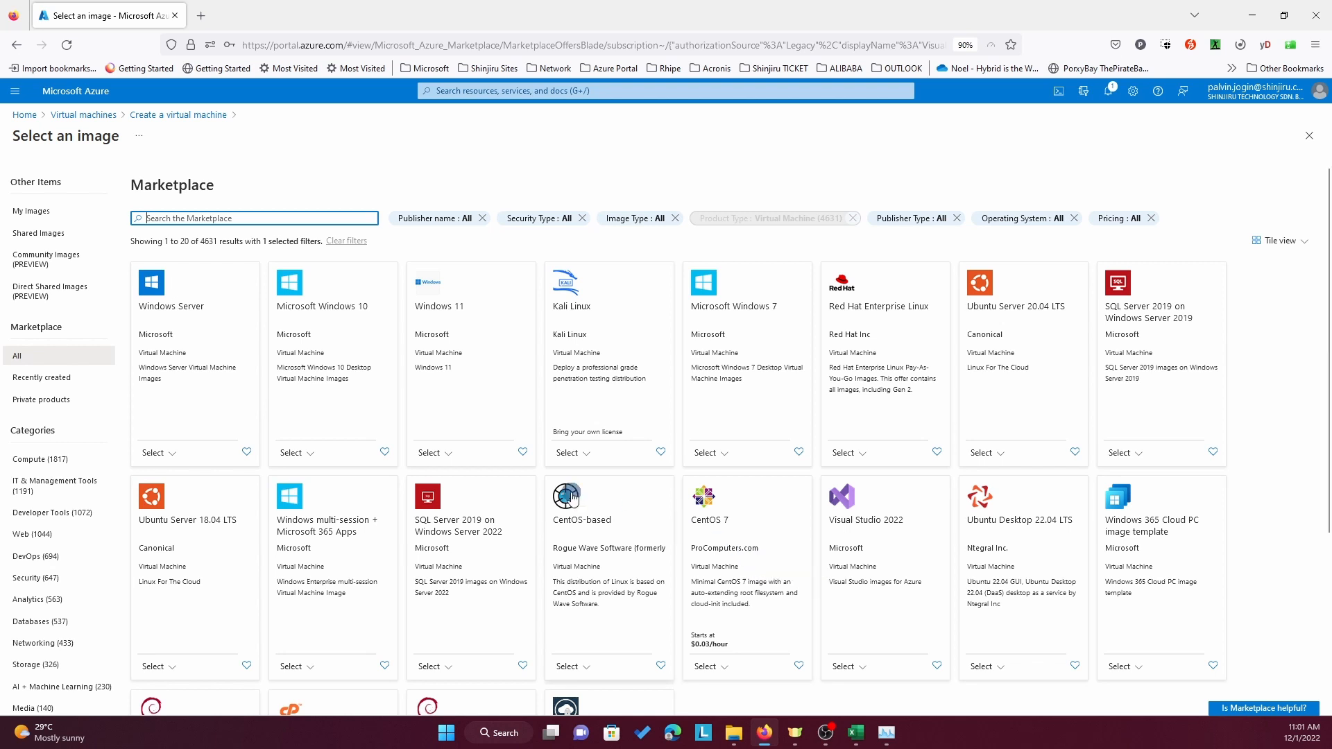
click(175, 454)
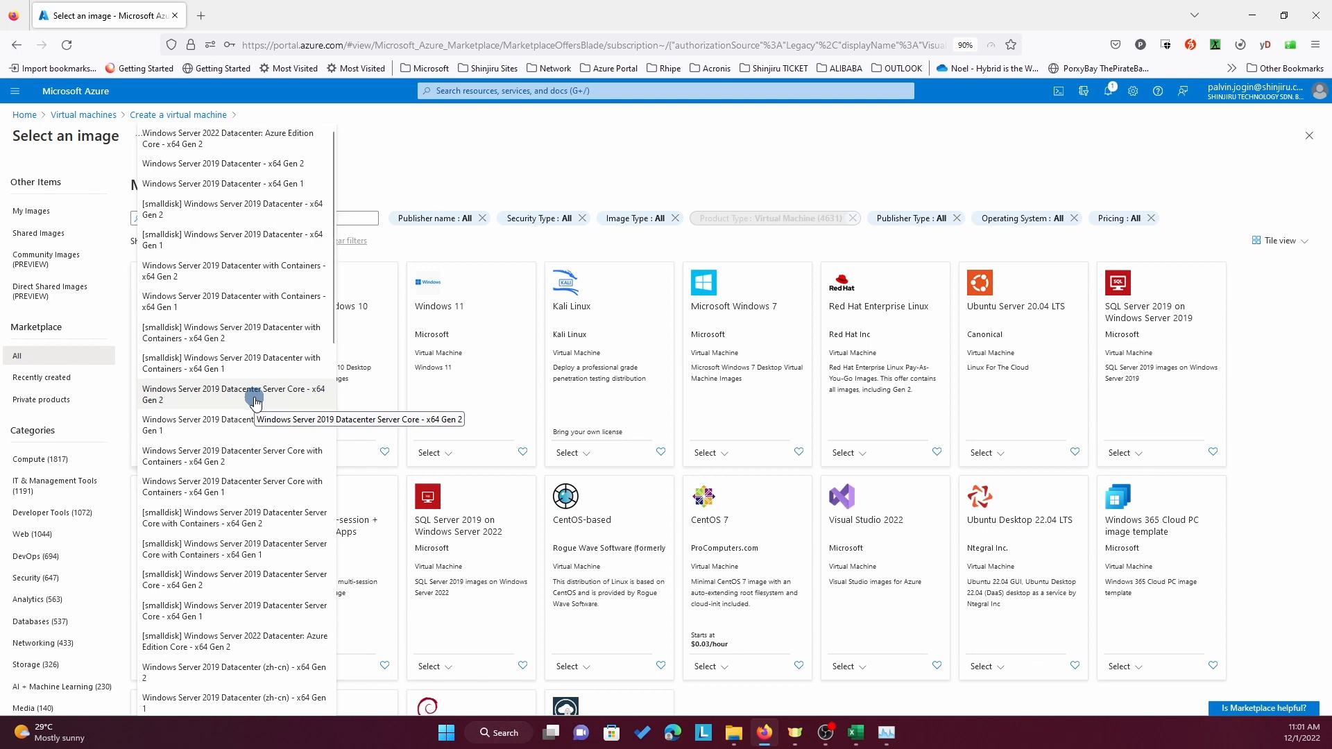
scroll(255, 401, down, 5)
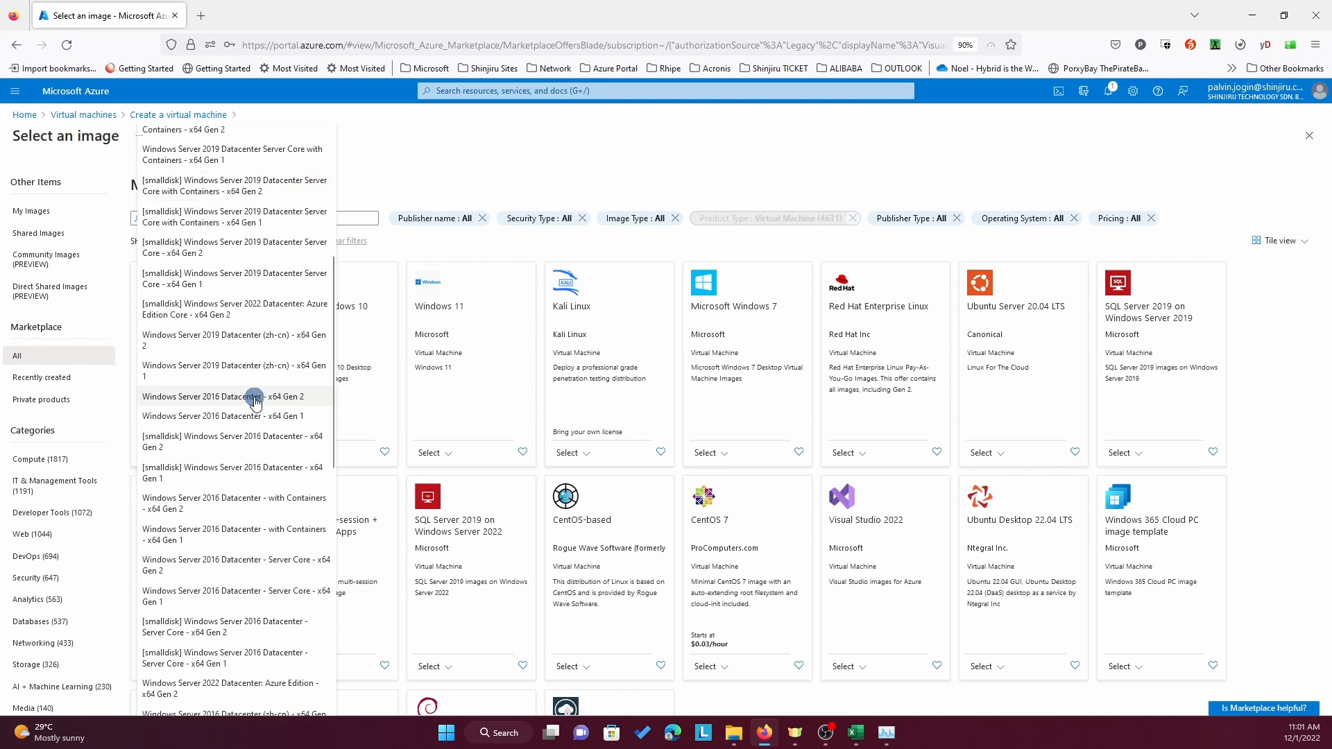
scroll(256, 401, down, 3)
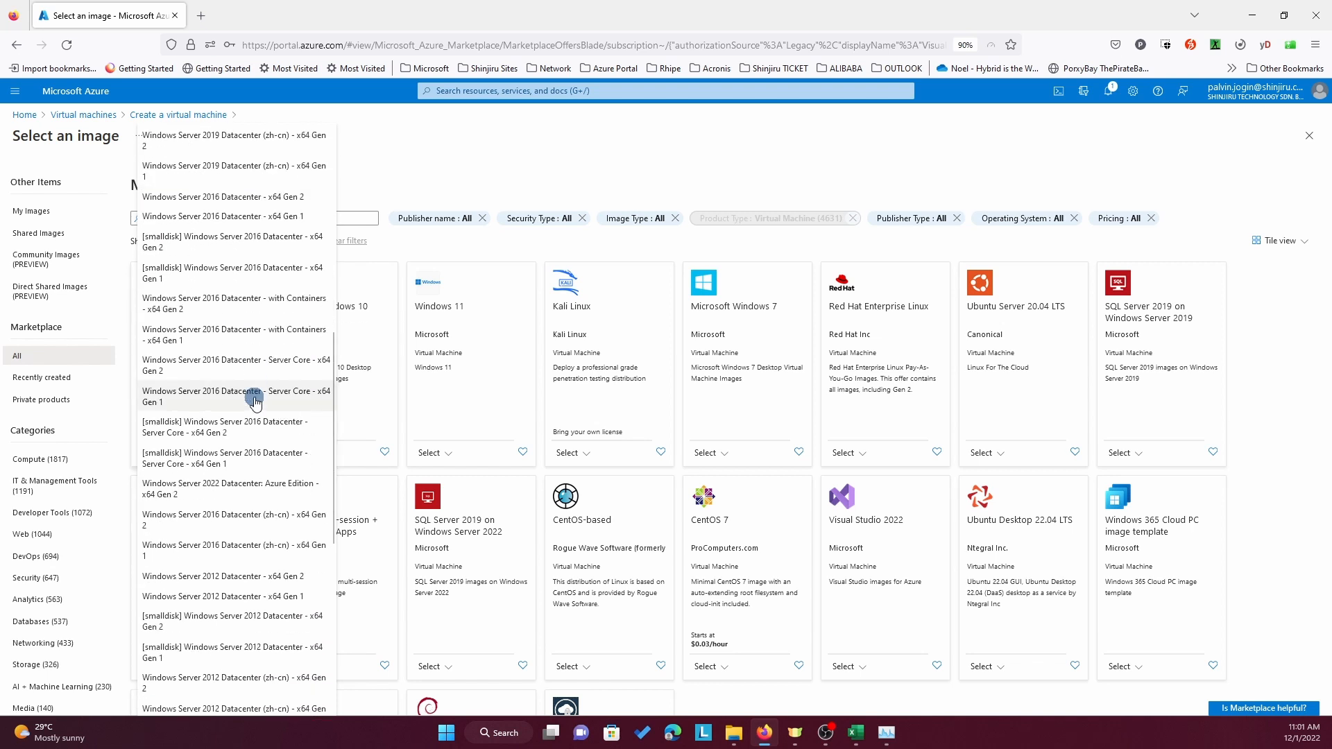
scroll(256, 401, down, 2)
scroll(256, 401, down, 4)
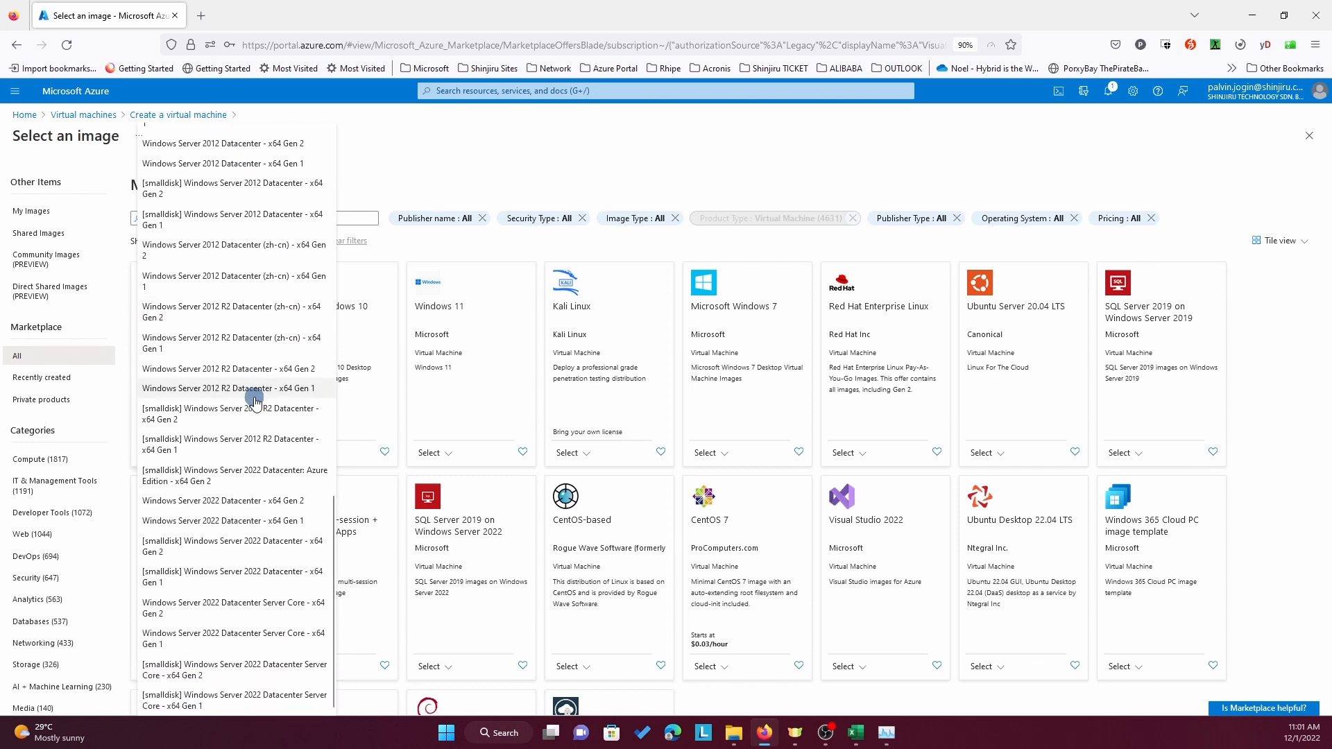
scroll(255, 400, down, 3)
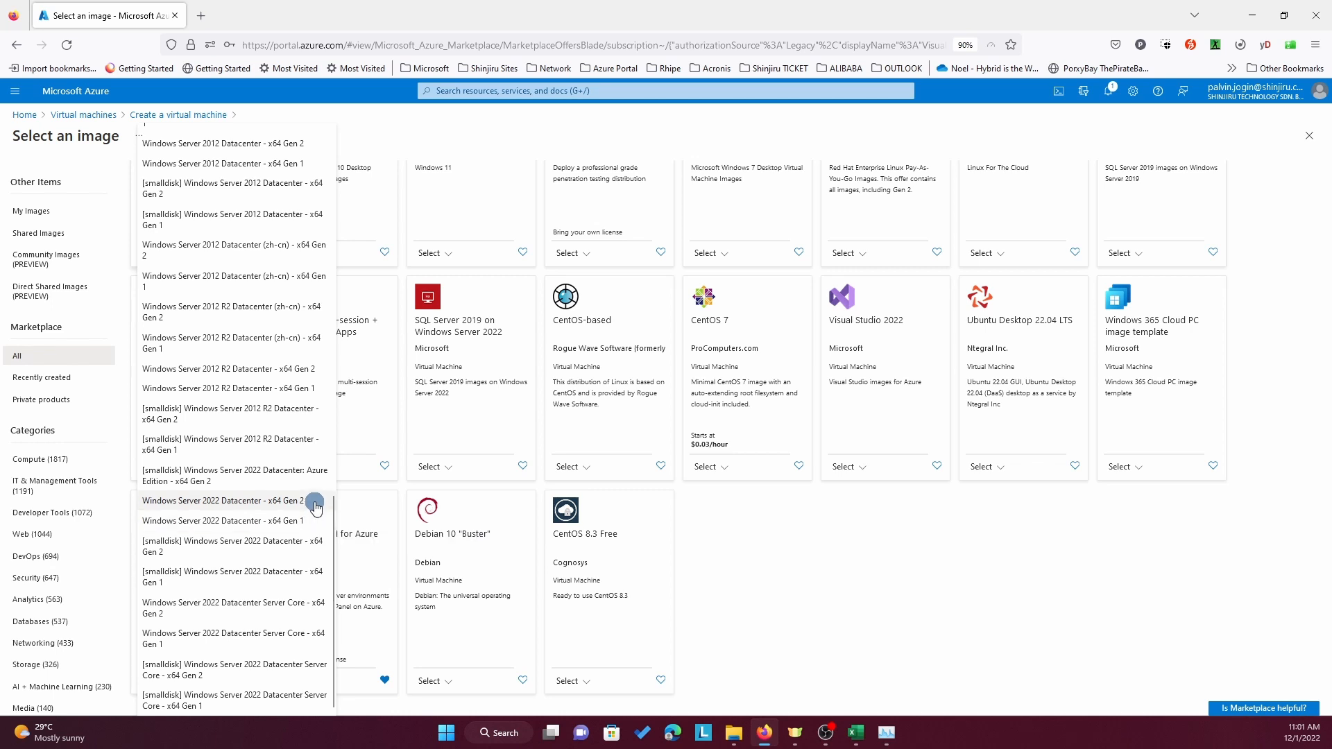
click(316, 502)
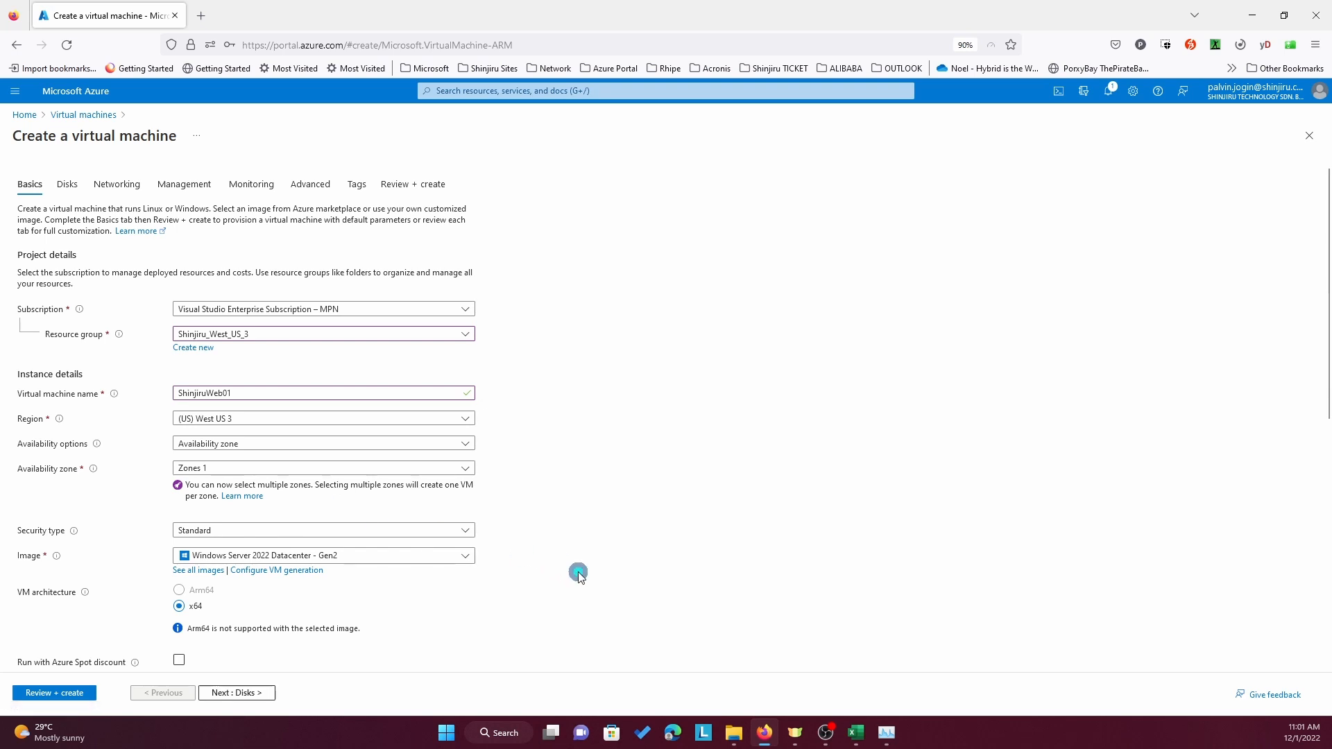
Set the virtual machine's size to B2ms from the B-Series in the full list of sizes
scroll(579, 575, down, 2)
scroll(577, 573, down, 2)
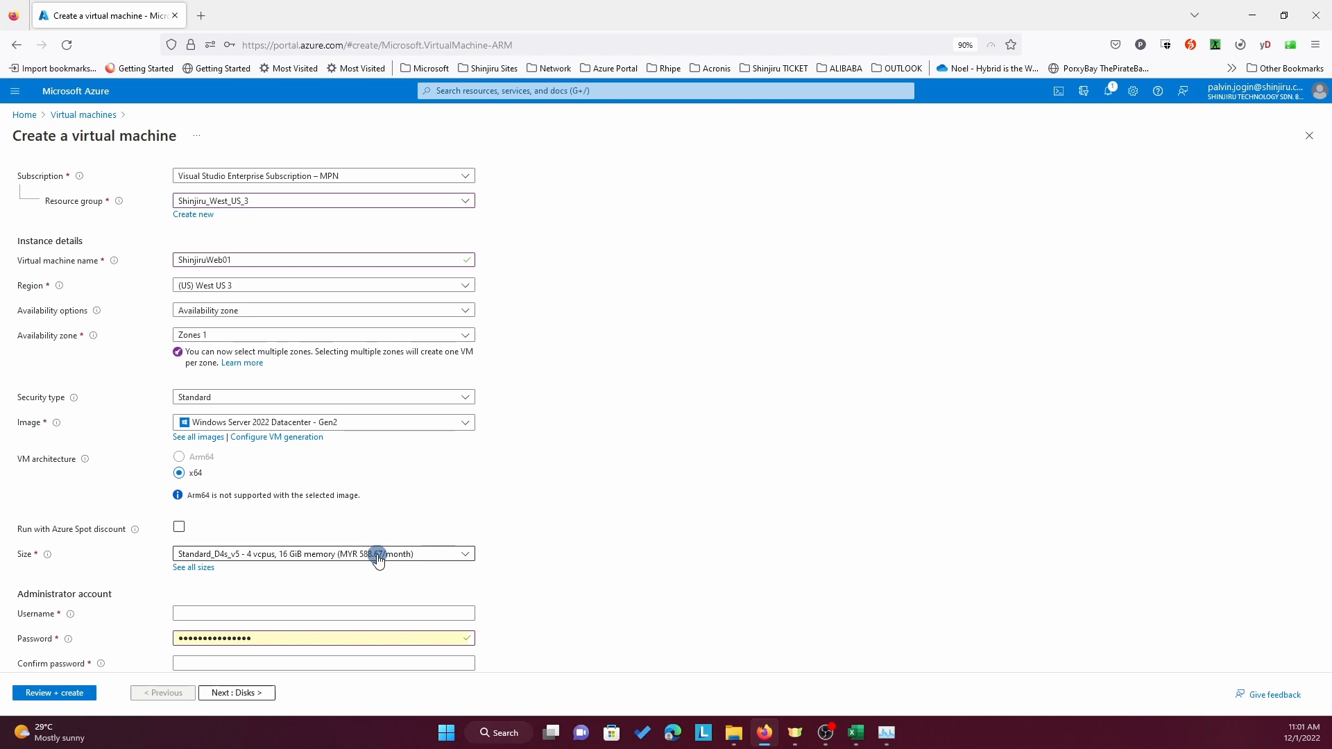
click(182, 575)
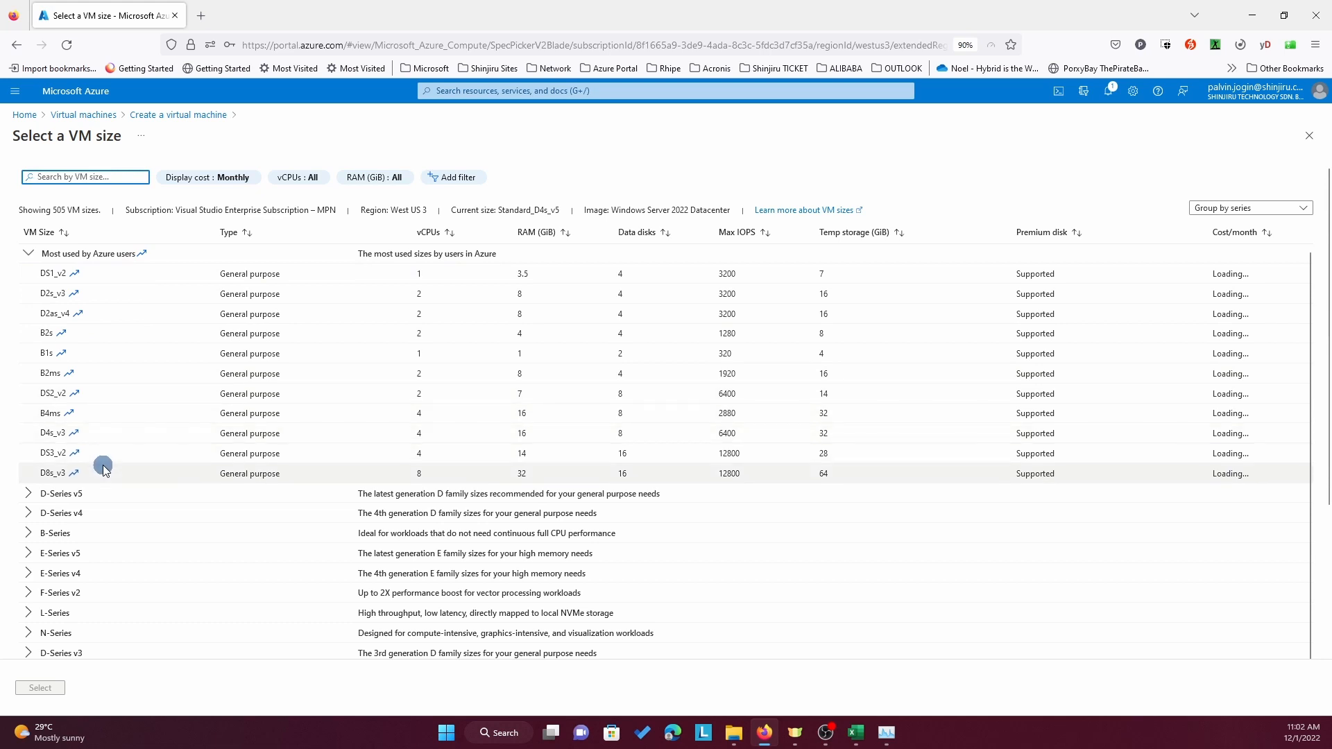
click(29, 254)
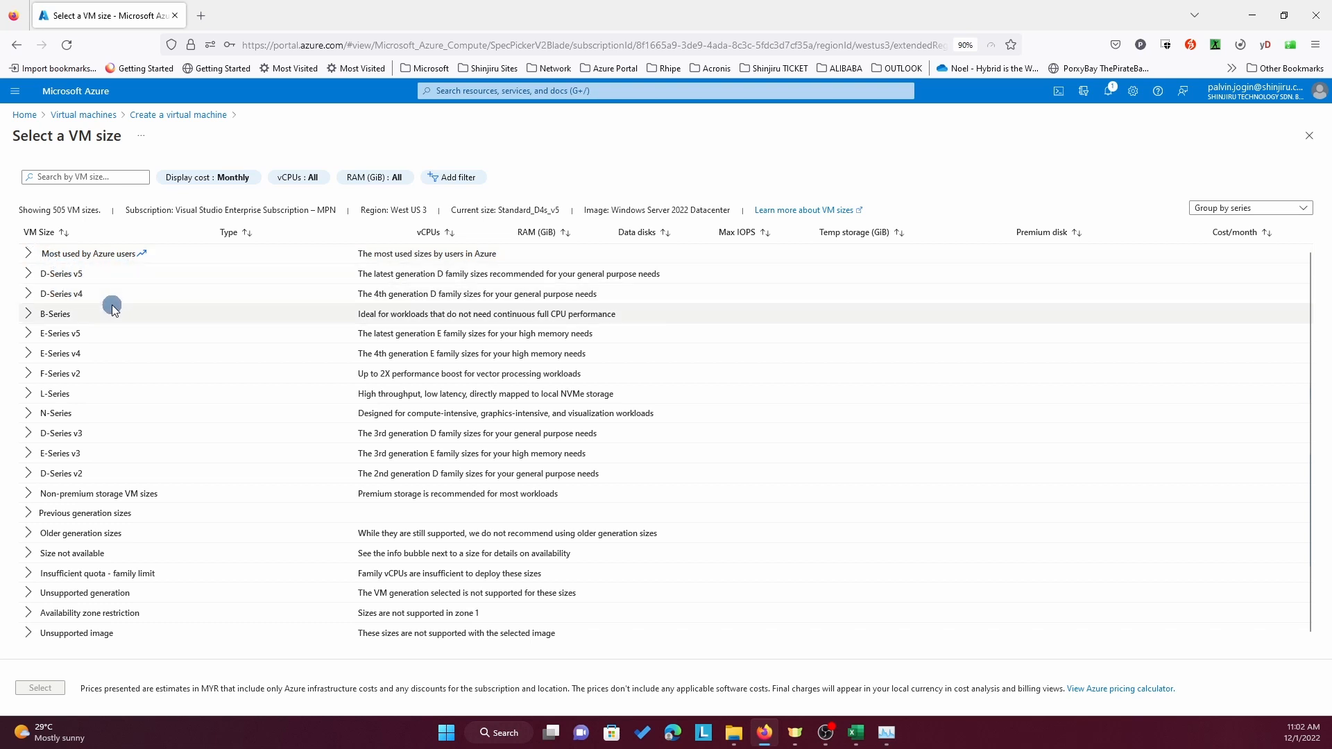
click(27, 316)
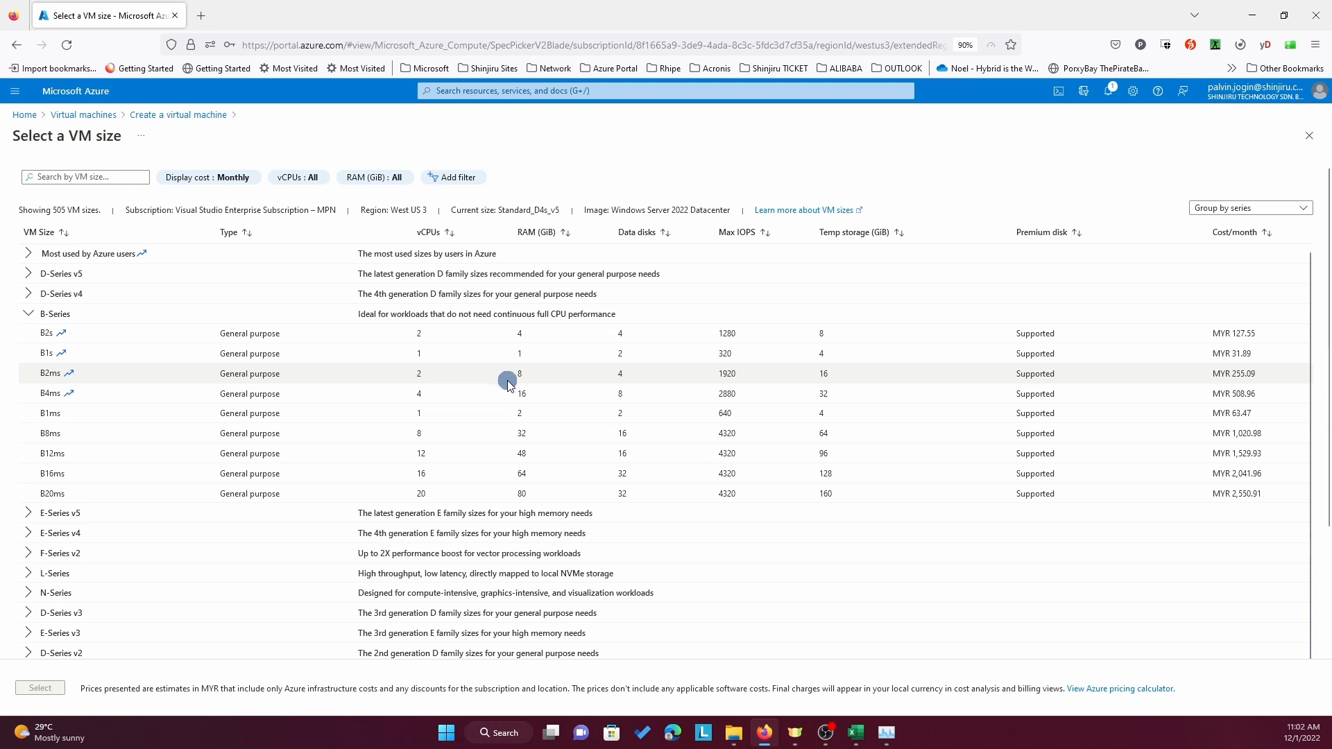
click(50, 374)
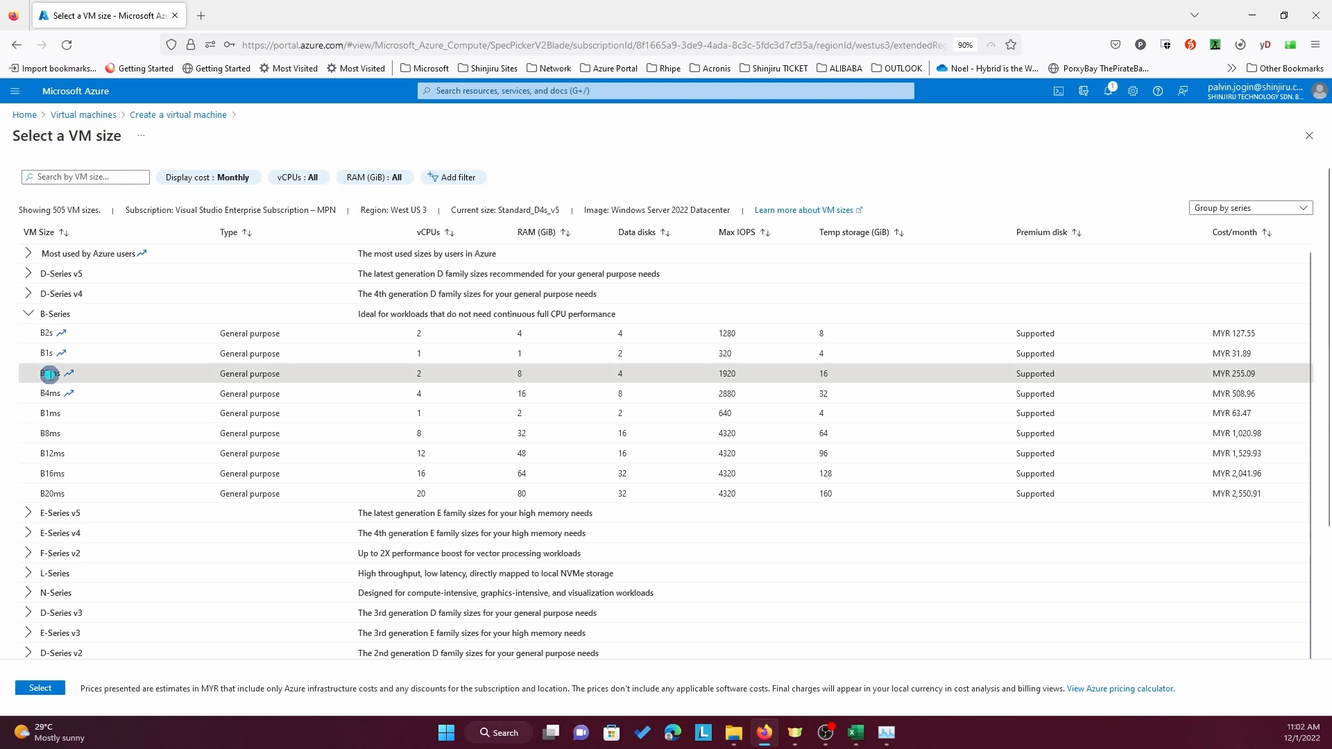
click(40, 688)
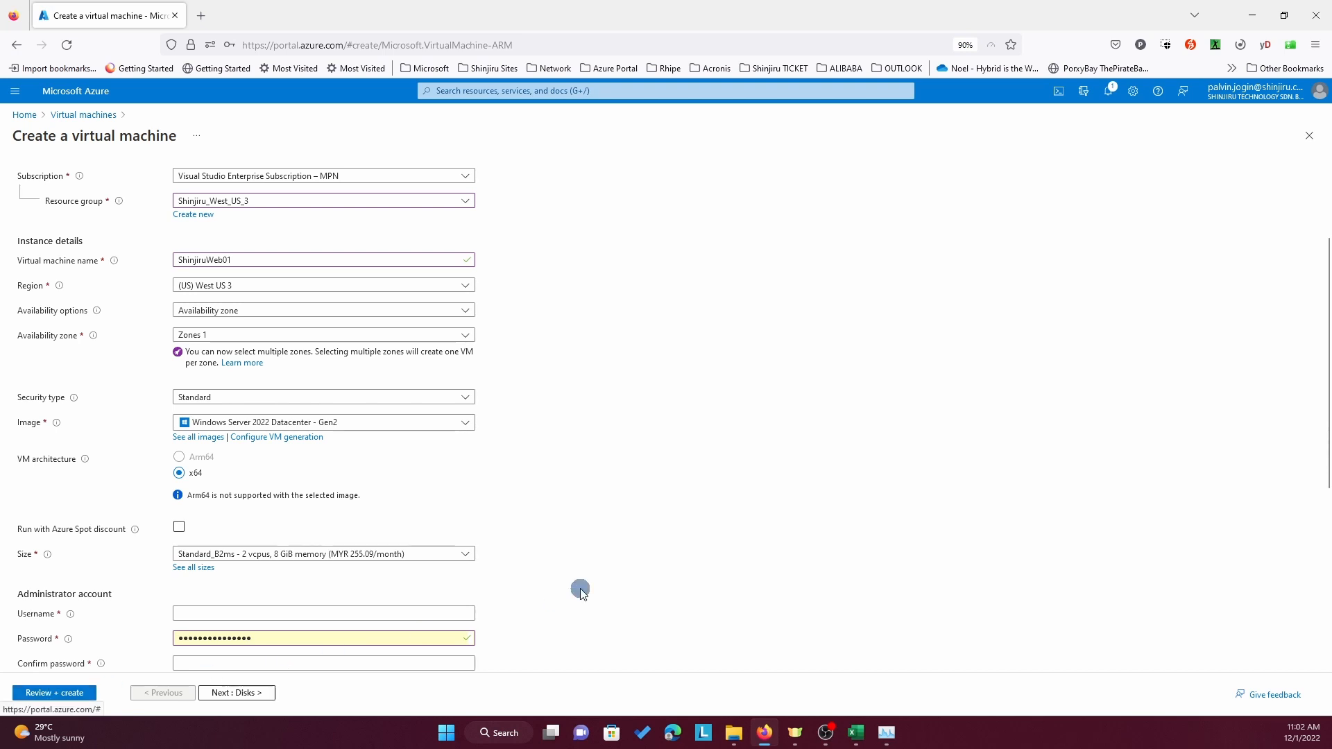
Enter Shinjiruweb as the username of the virtual machine's administrator account
scroll(584, 585, down, 1)
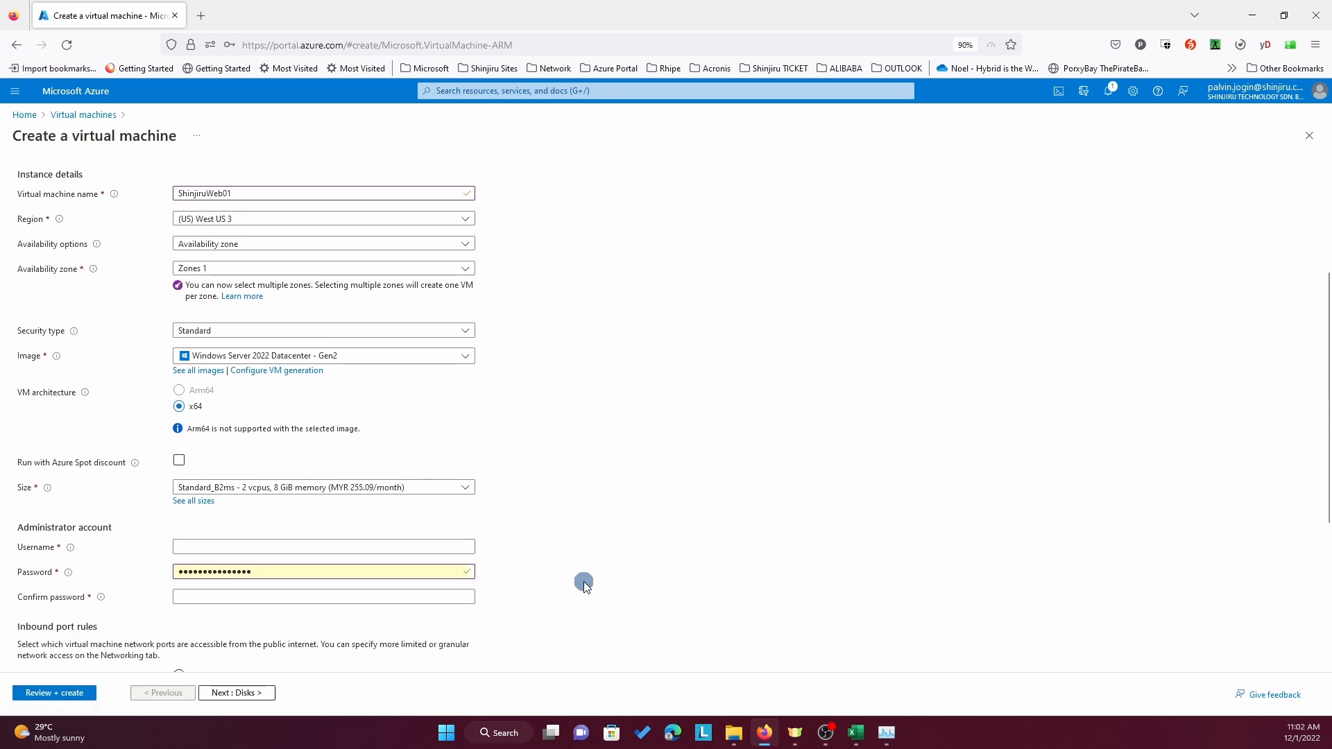
click(323, 548)
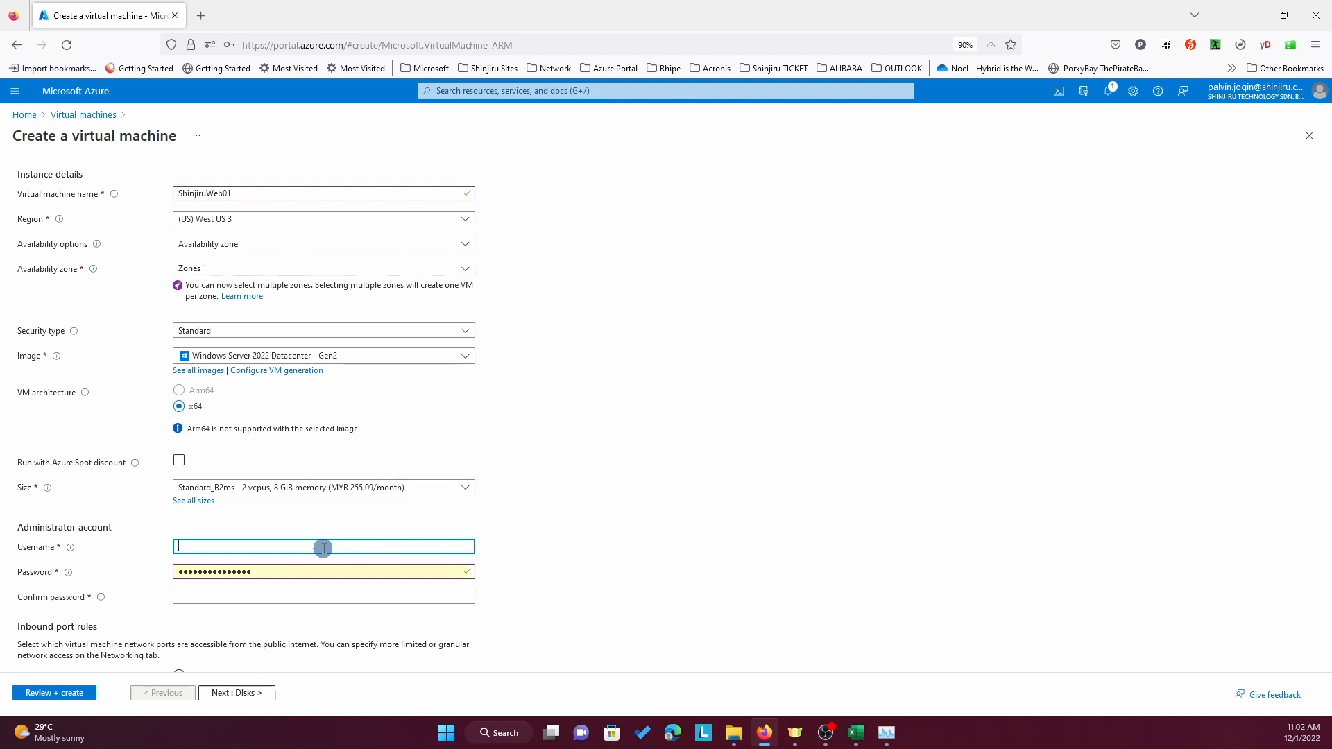
text(Shin)
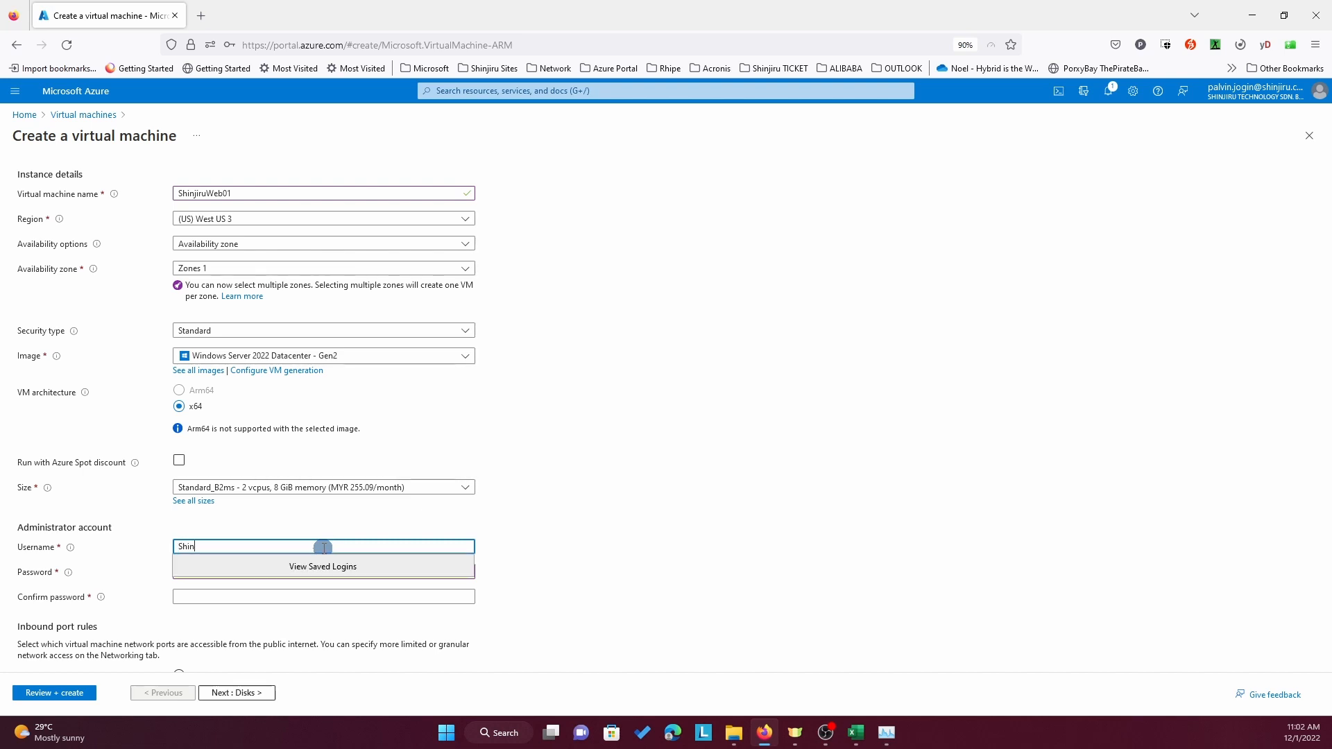
text(ir\\)
key(BackSpace)
key(BackSpace)
key(BackSpace)
key(BackSpace)
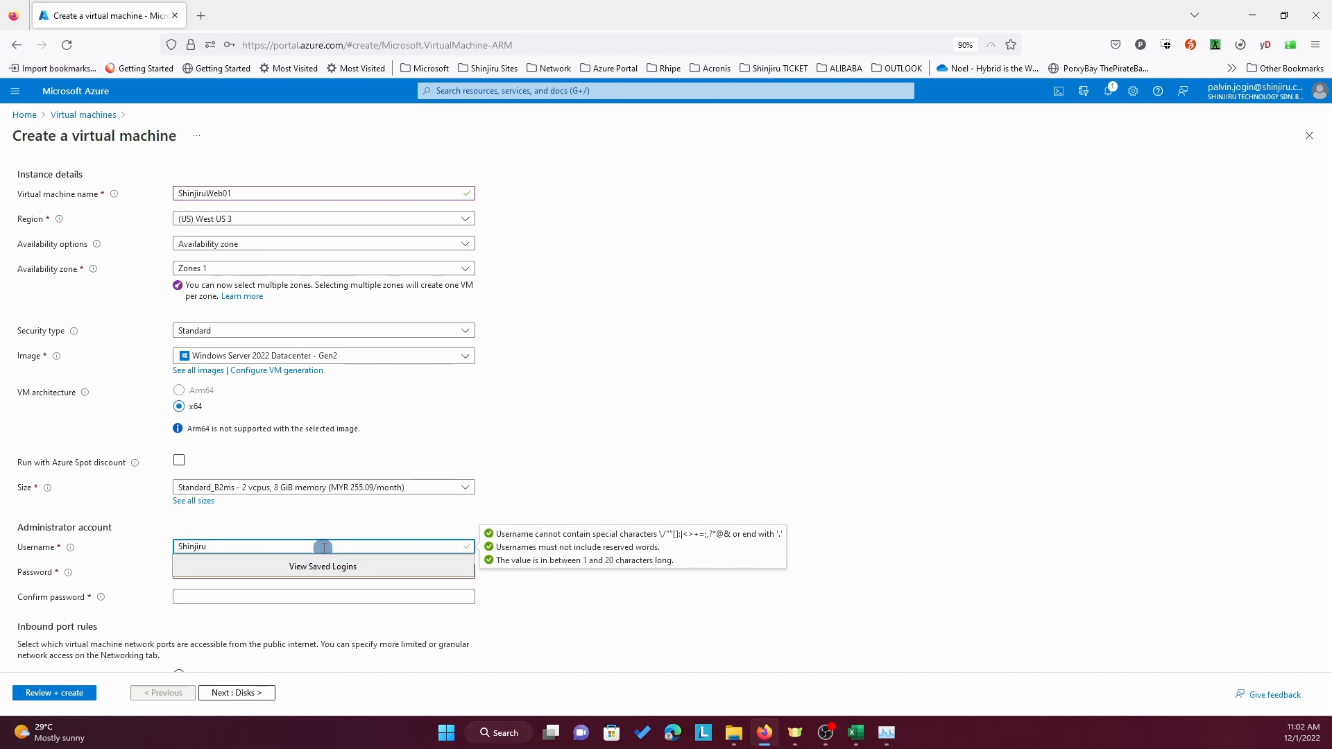
text(jiruweb)
click(257, 617)
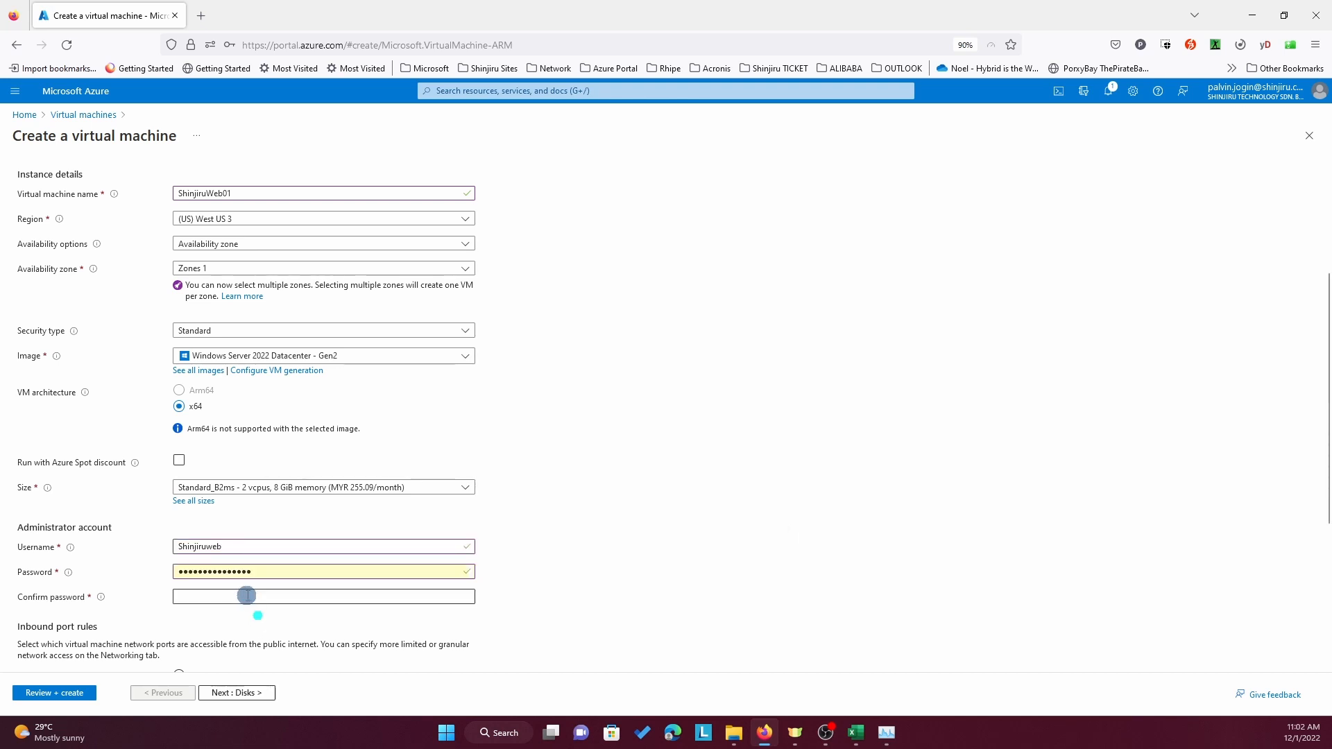
Replace the prefilled administrator account password with a new password and enter the same password in the confirmation field
click(265, 574)
drag(265, 573, 247, 572)
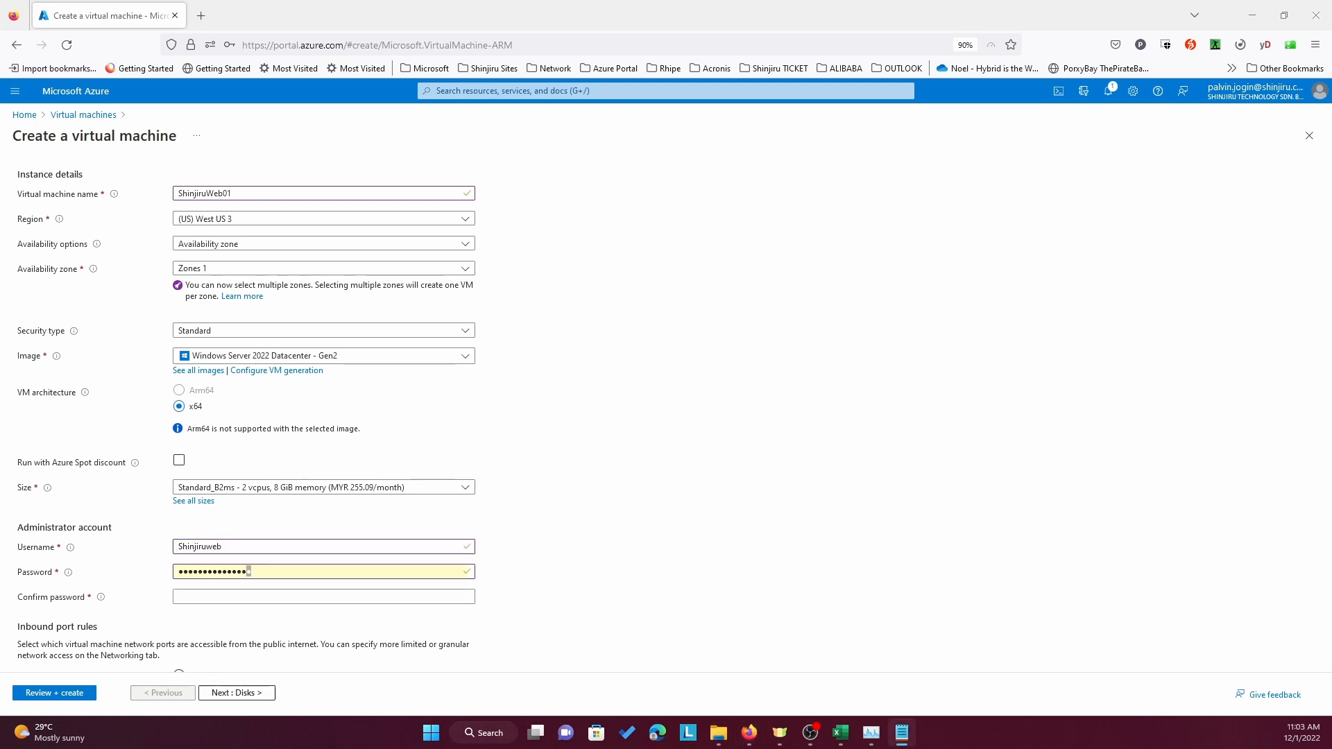
click(270, 576)
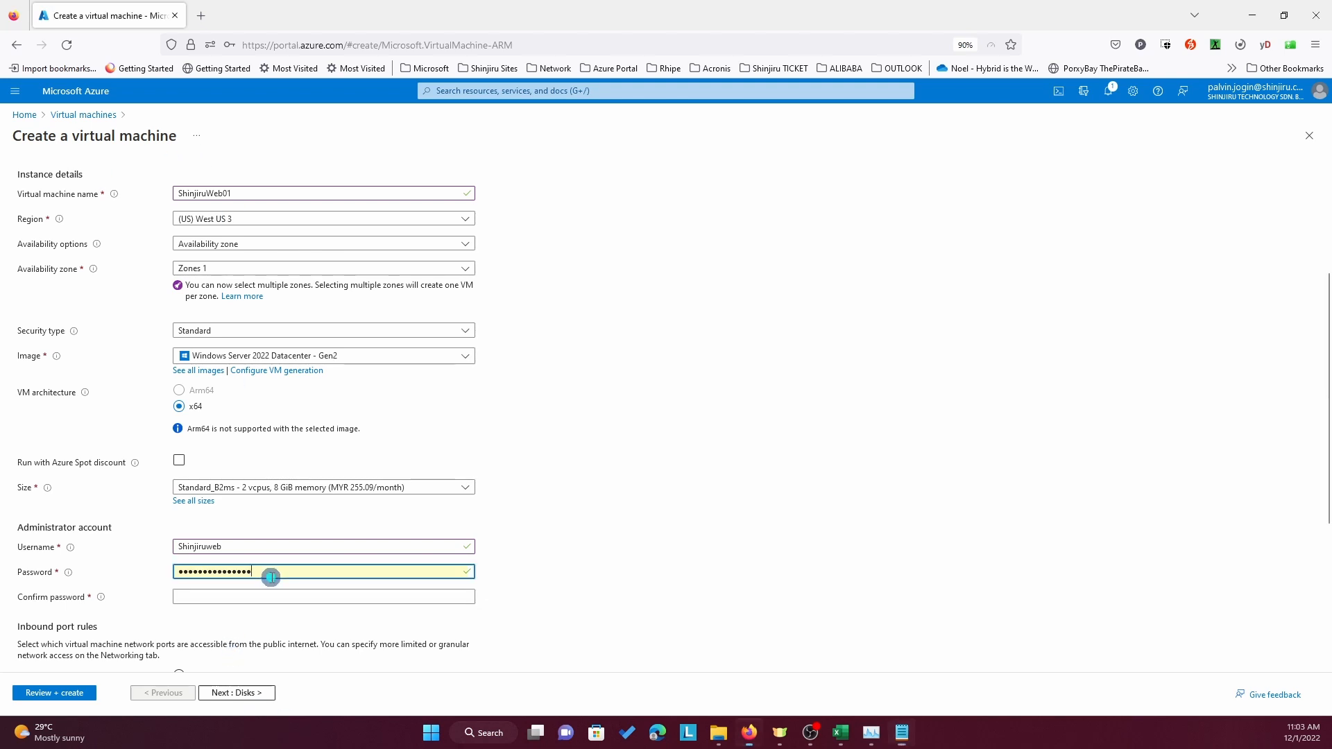
drag(271, 576, 88, 562)
text(********)
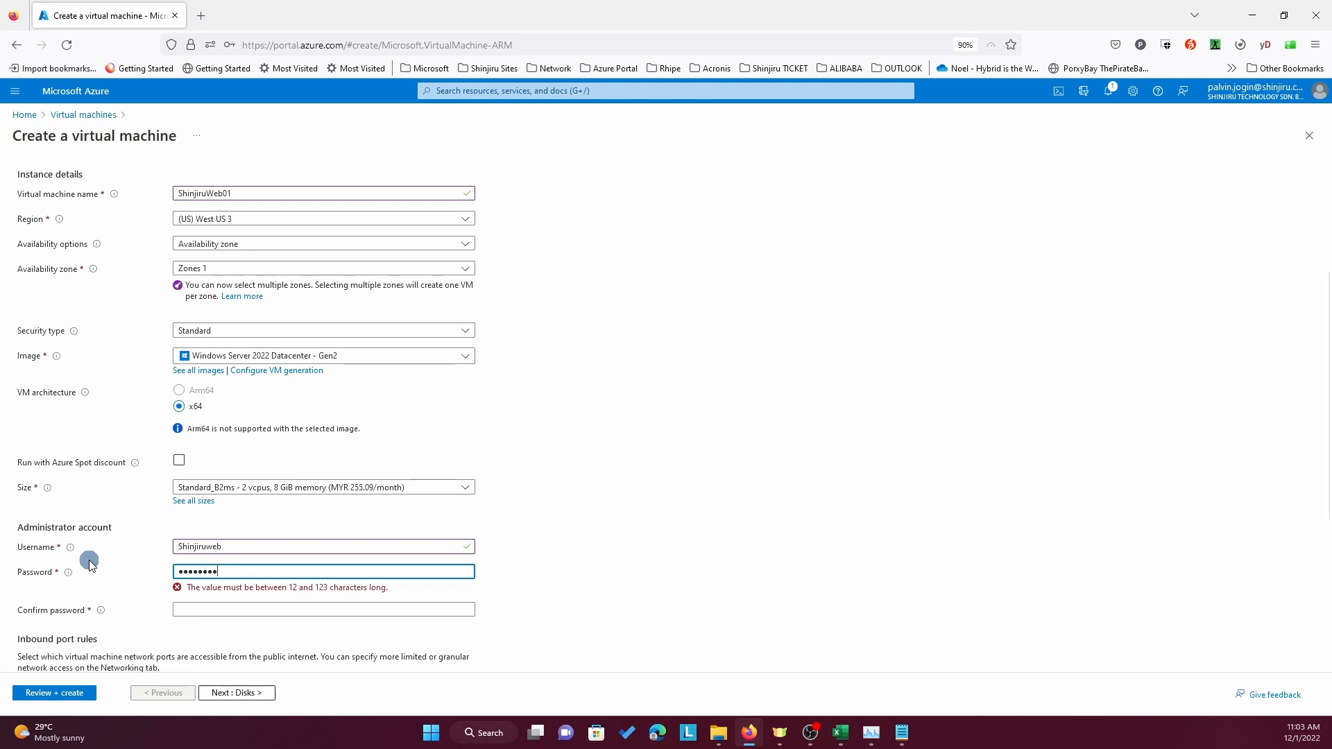
text(******)
key(Tab)
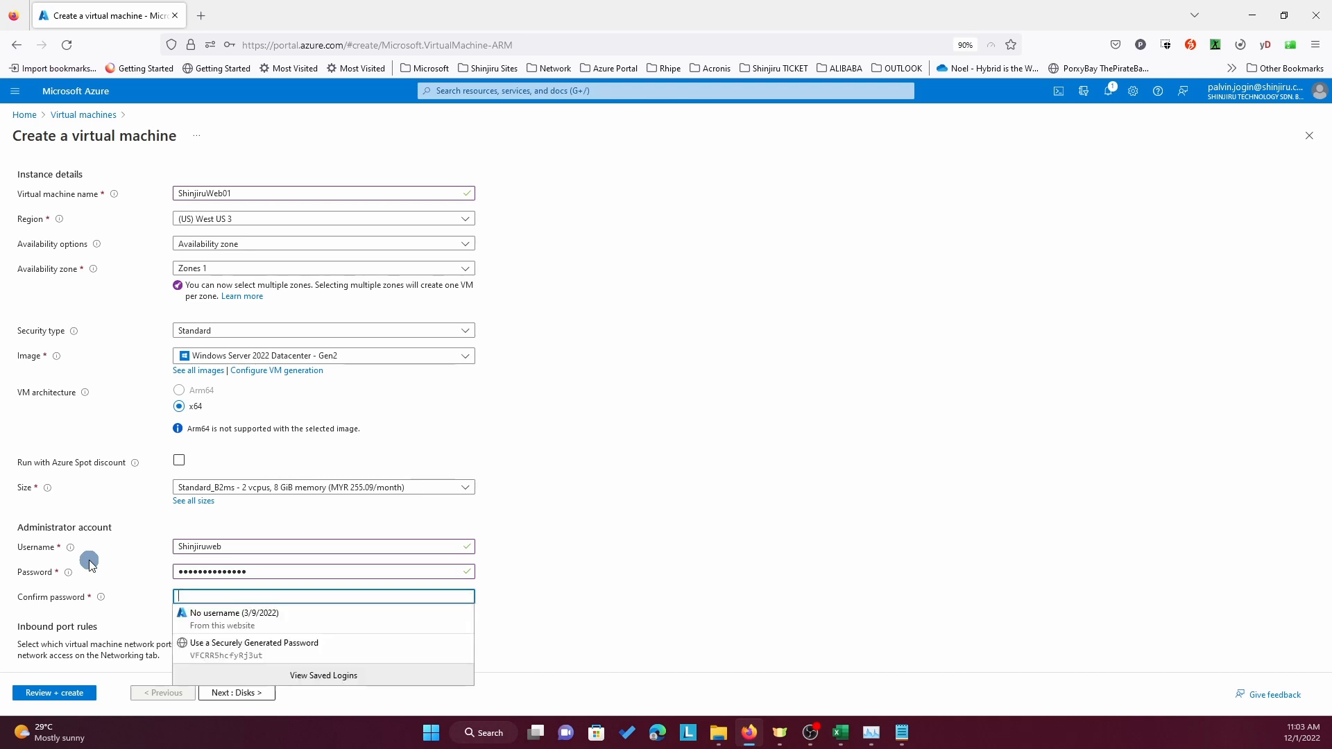
text(*******)
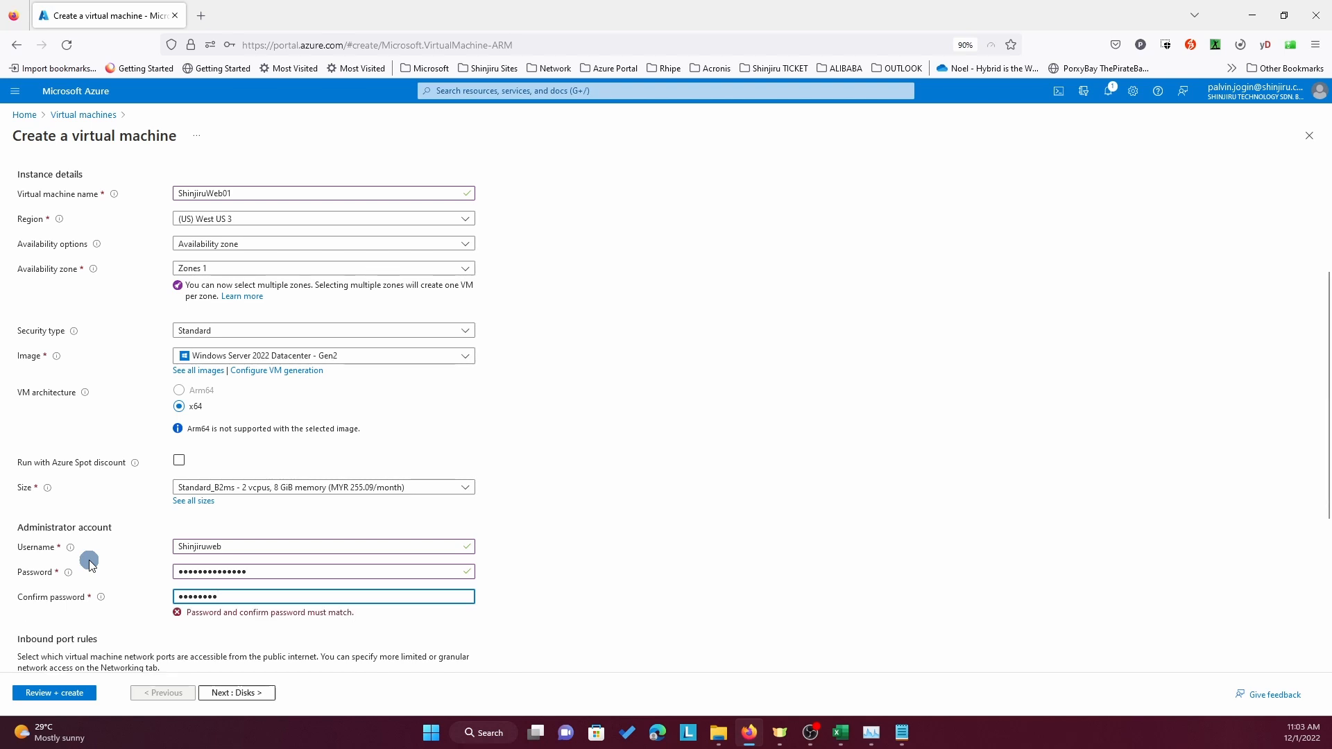
text(******)
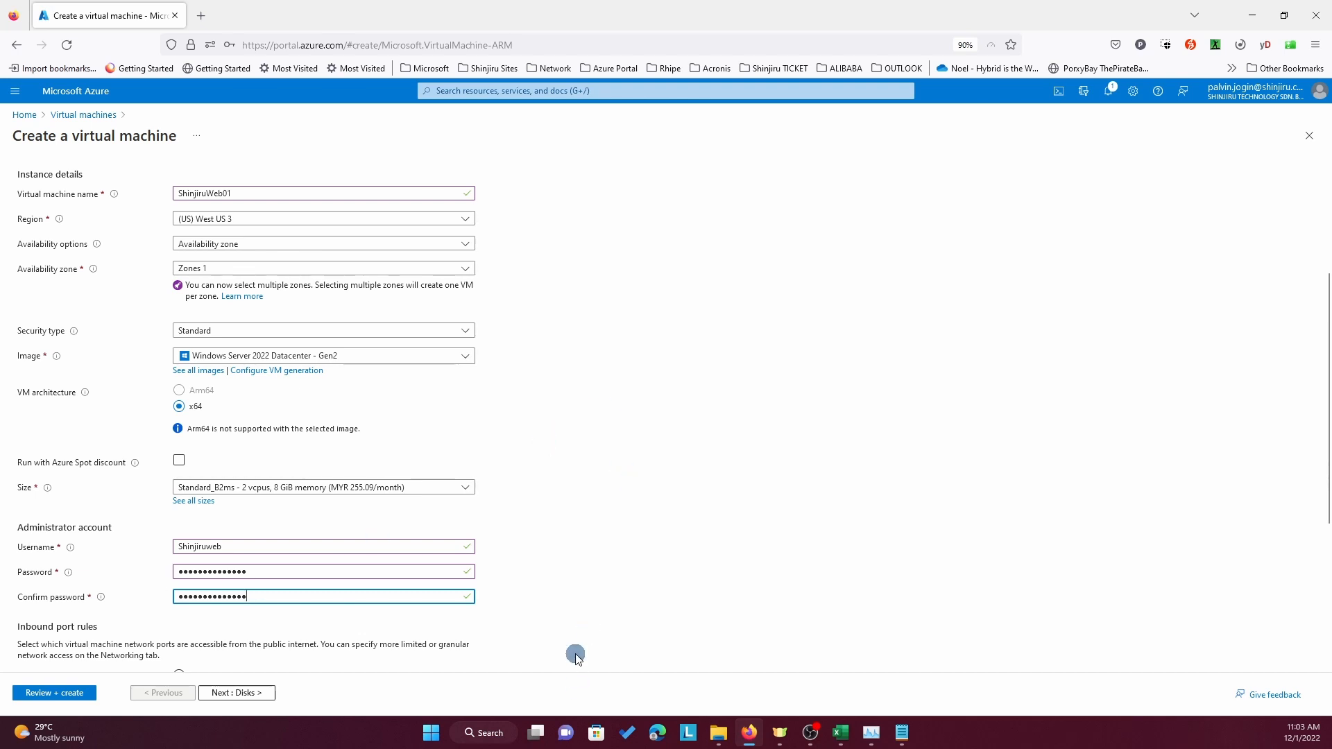
scroll(575, 635, down, 2)
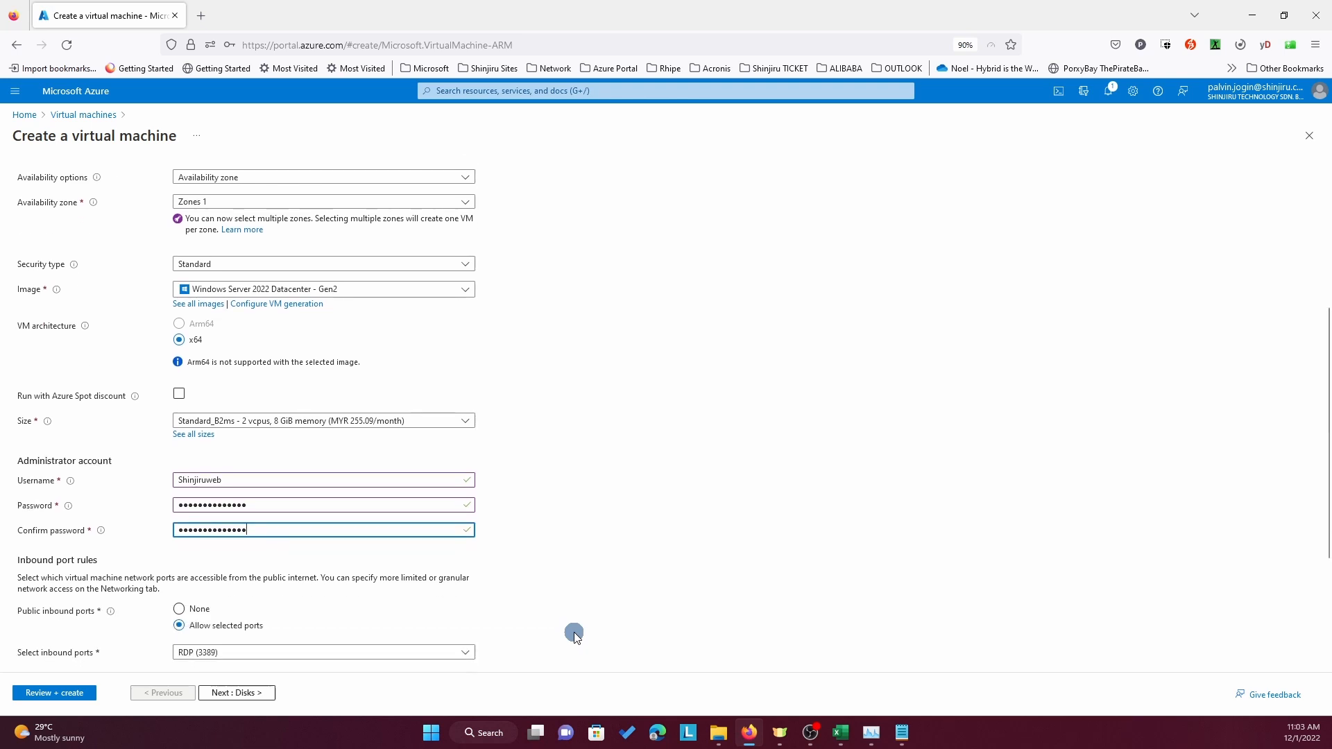
Keep the inbound port settings as they are and set the OS disk type to Standard SSD (locally-redundant storage)
scroll(573, 631, down, 1)
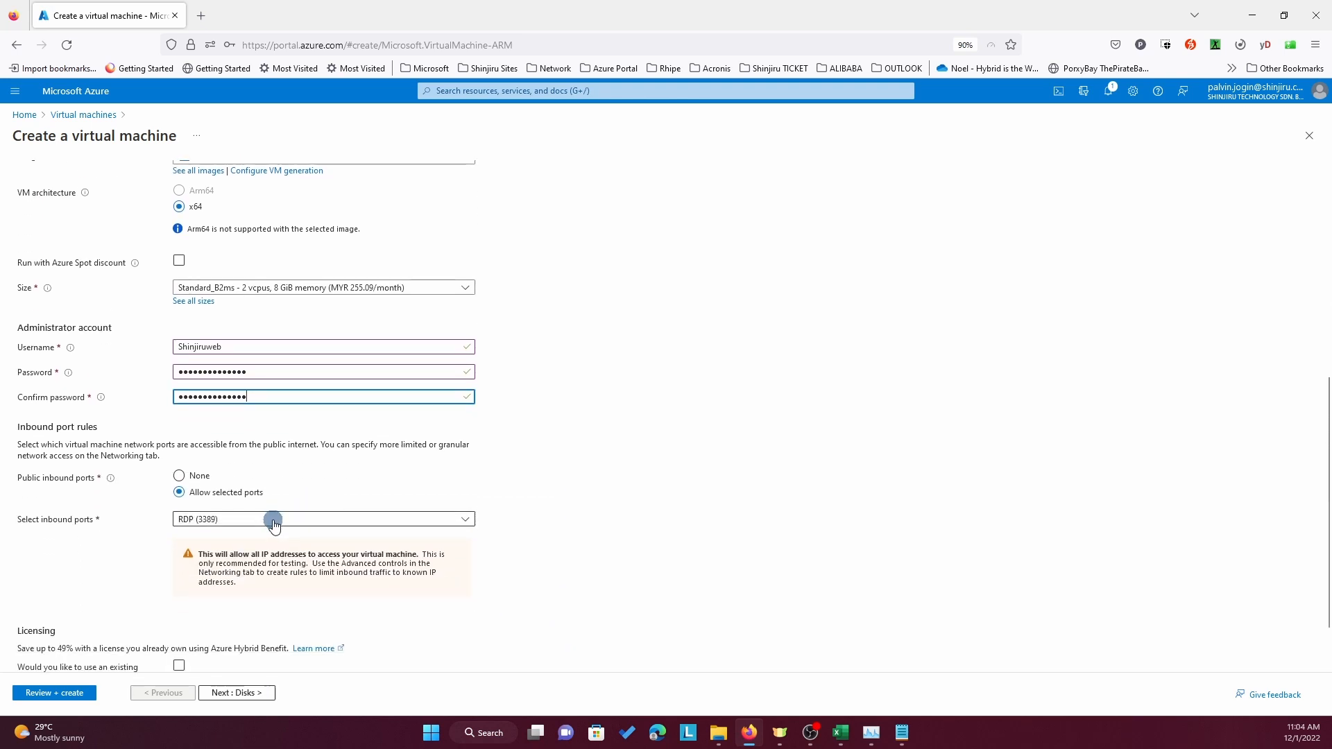
click(272, 693)
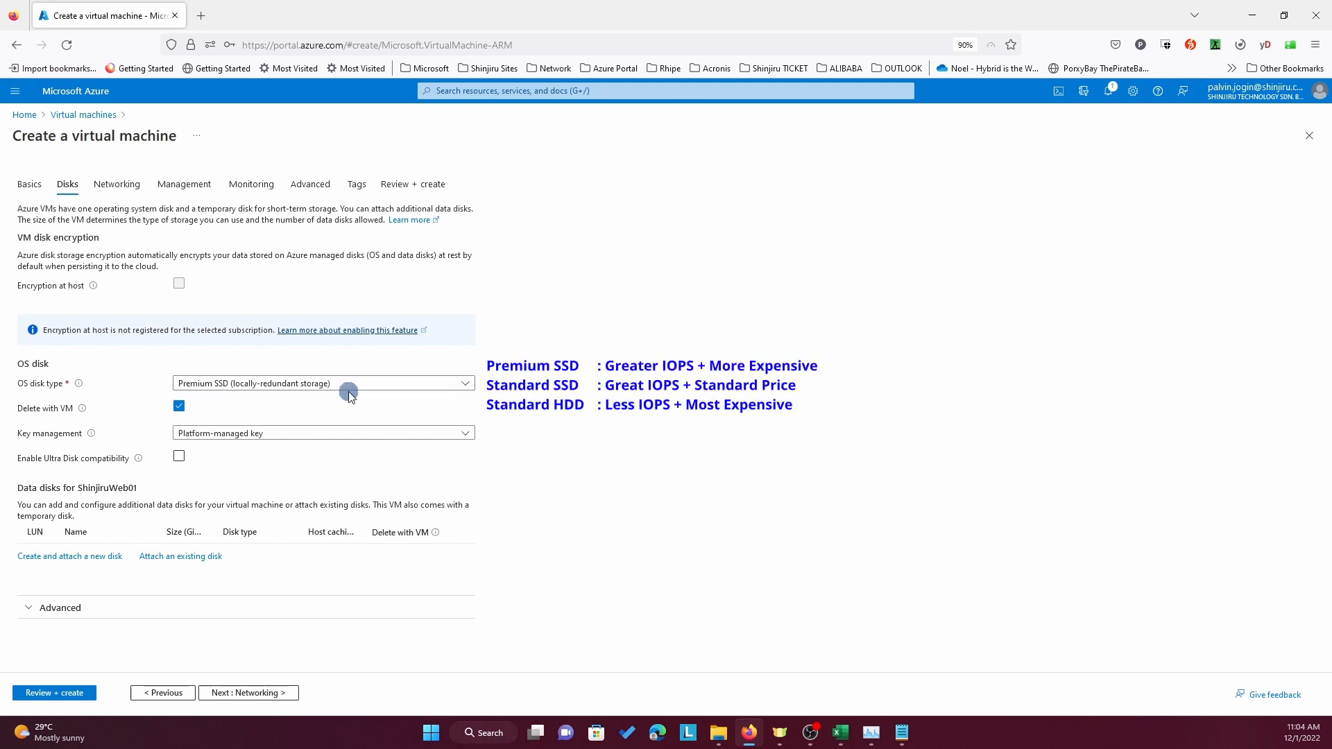
click(406, 383)
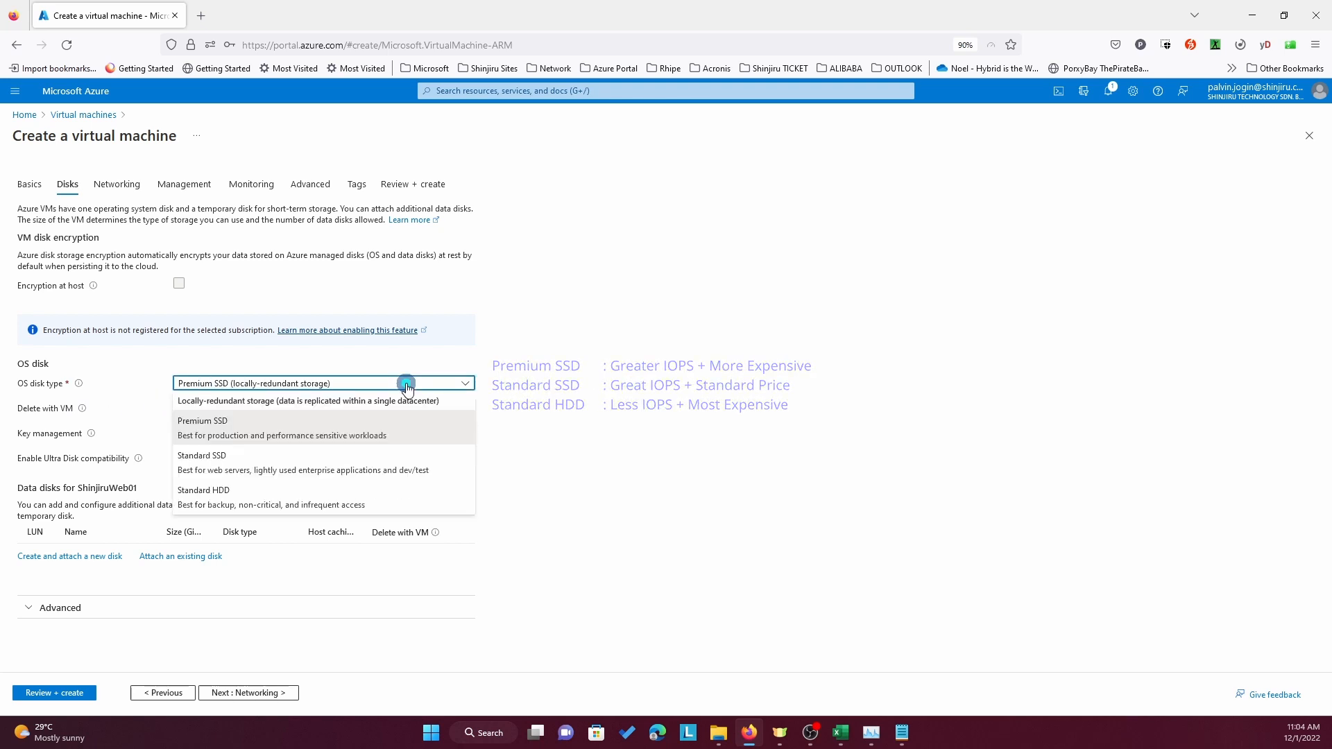
click(276, 470)
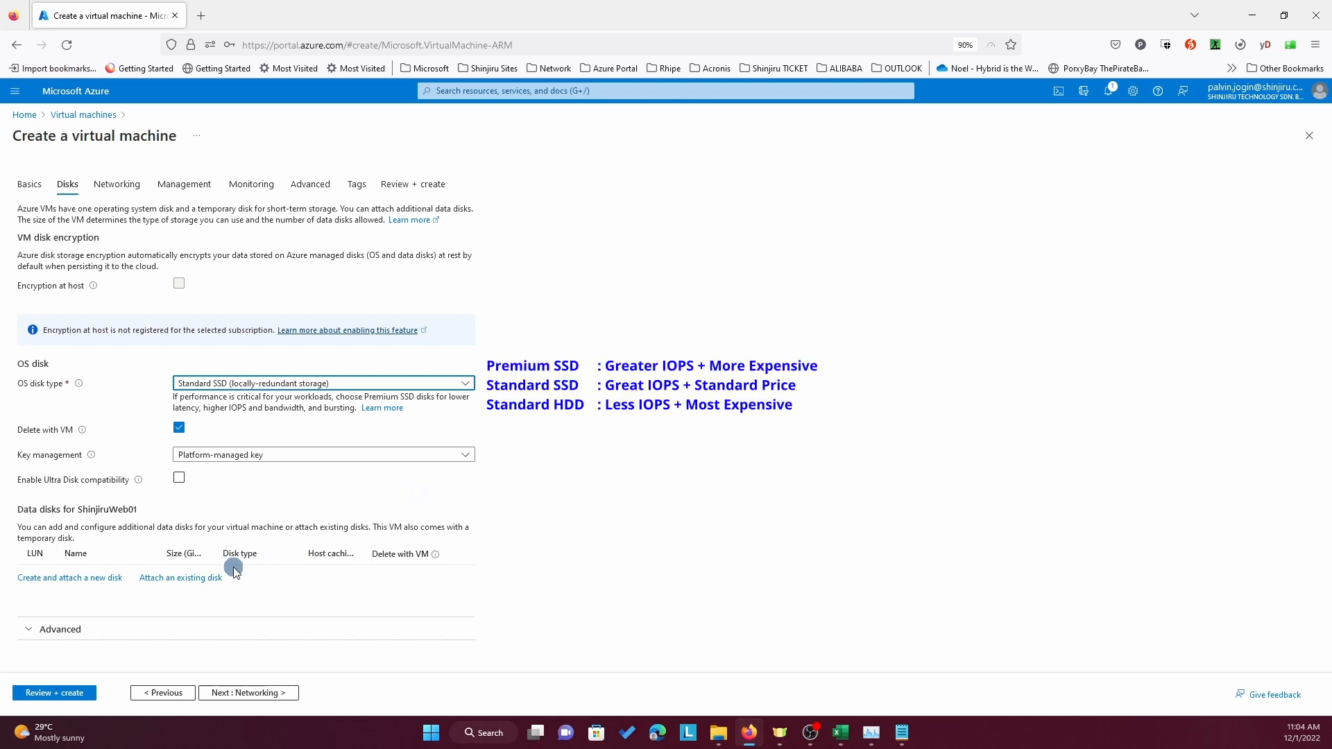
Start a new data disk for the virtual machine and set its size to 256 GiB on Standard SSD (locally-redundant storage)
click(60, 580)
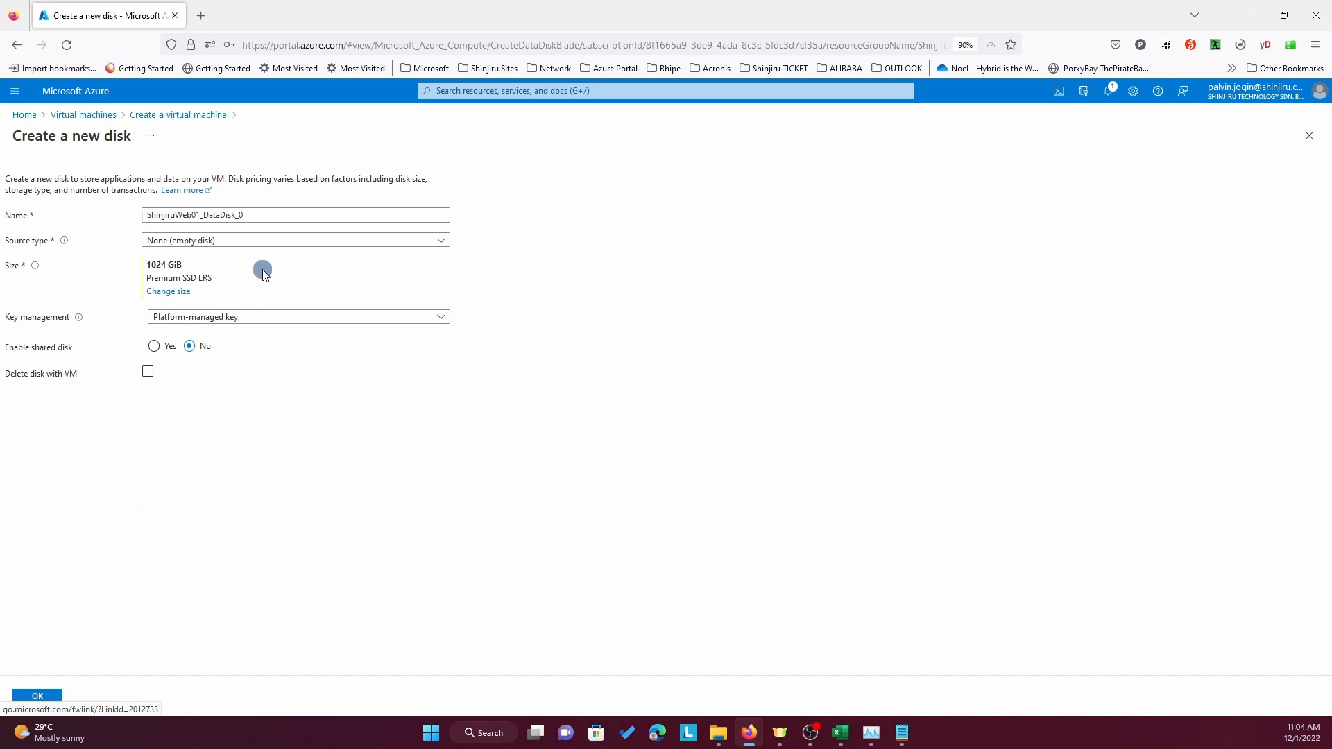
click(184, 292)
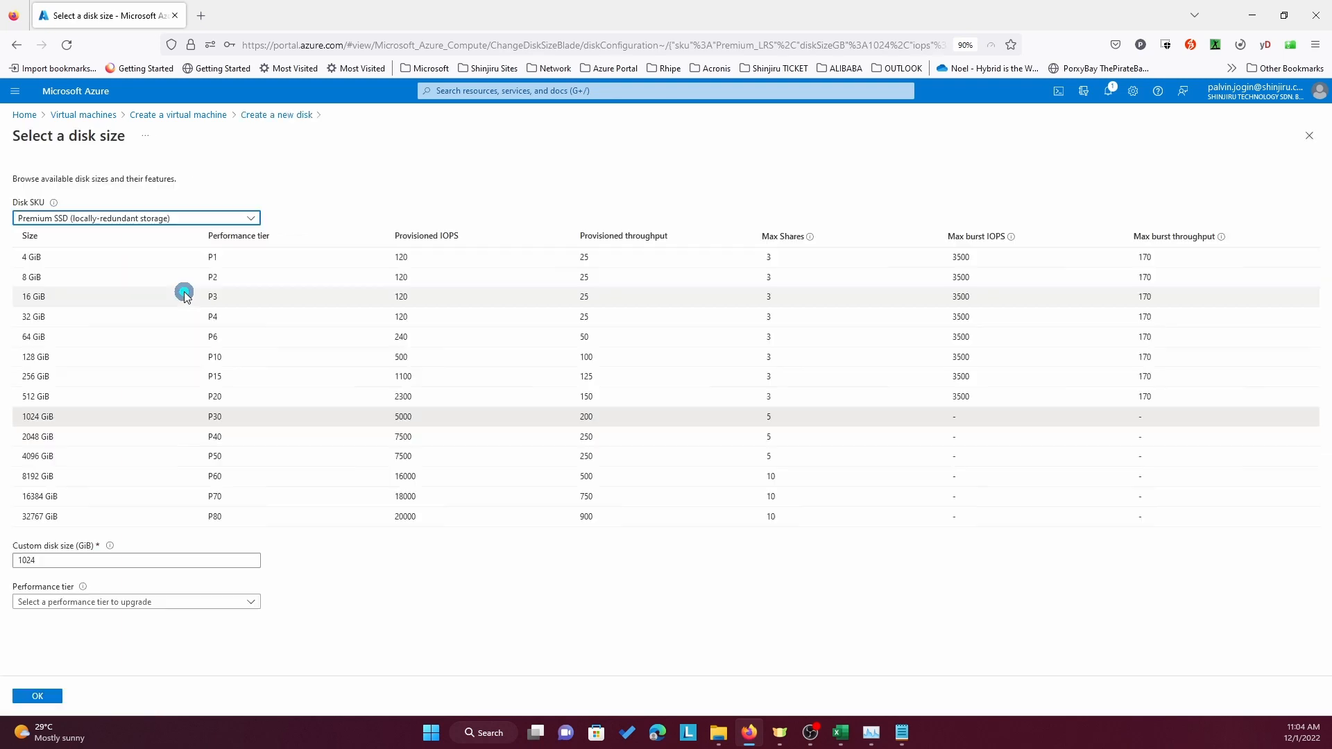
click(68, 380)
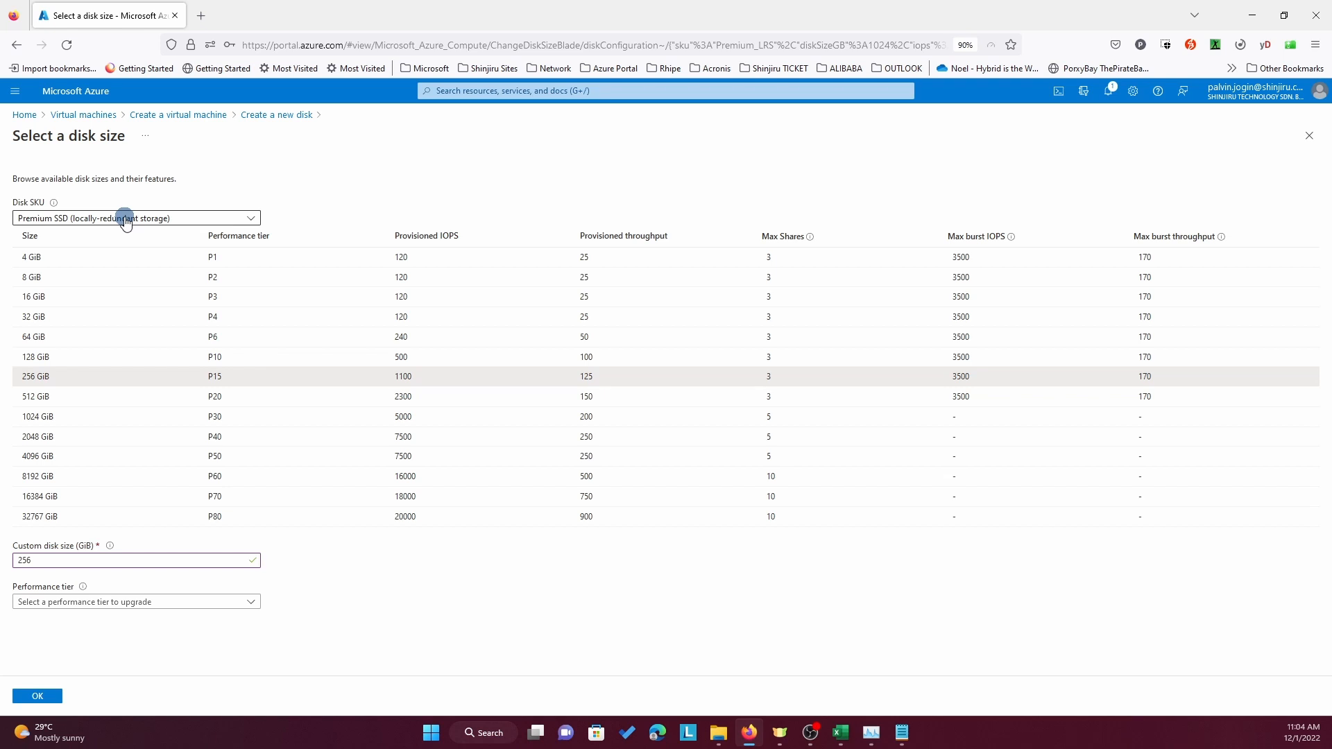
click(183, 219)
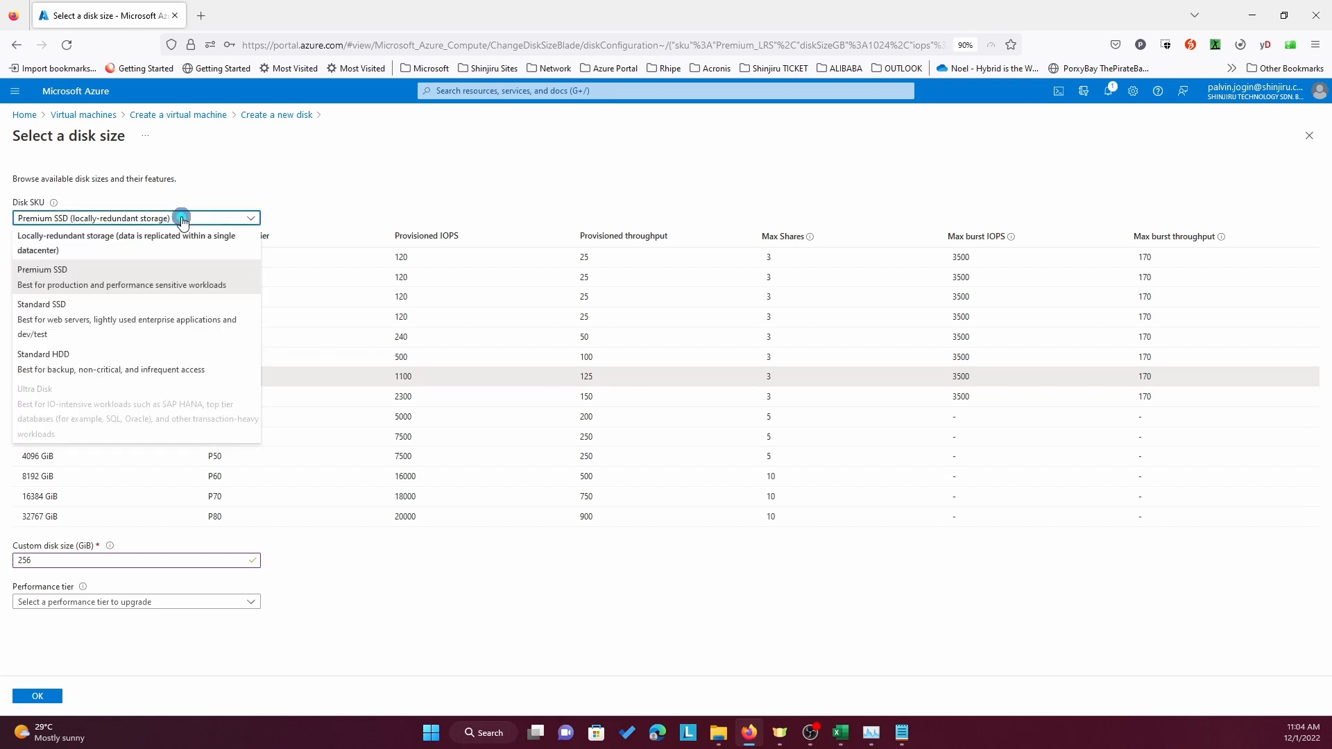
click(139, 324)
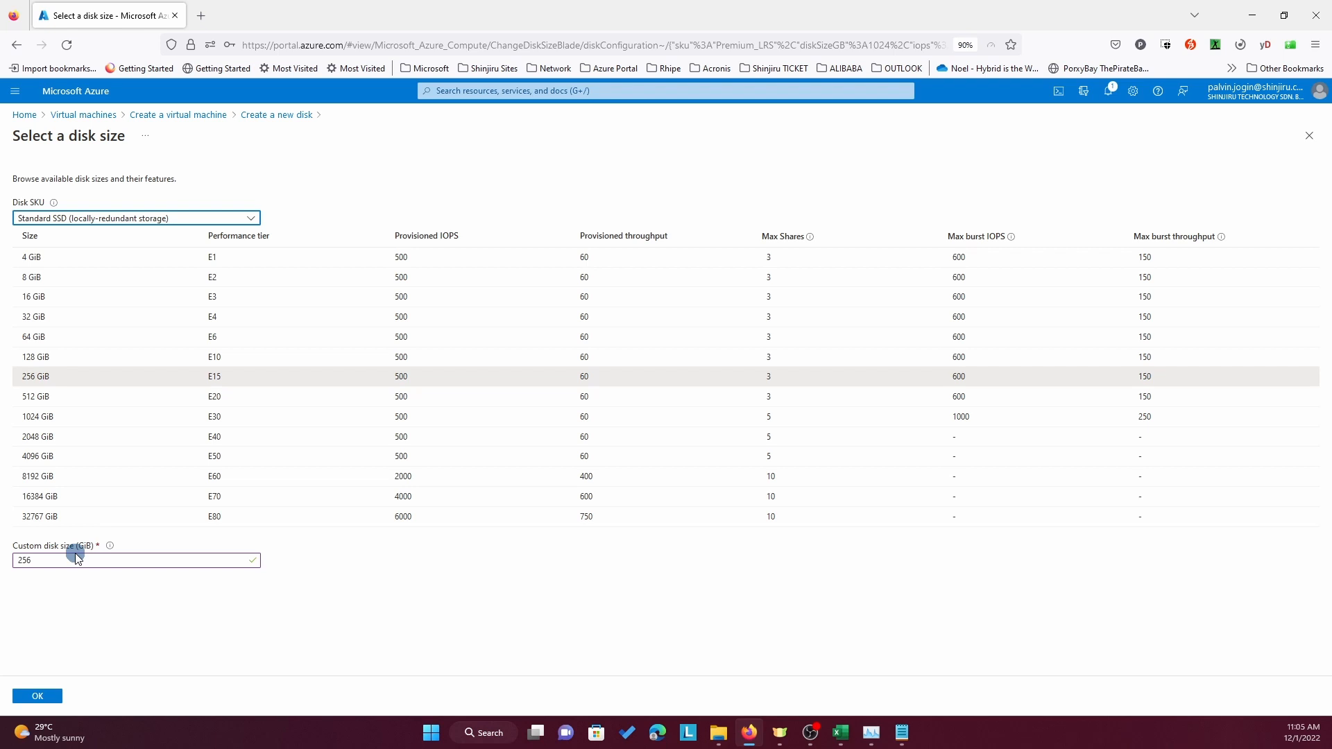
click(32, 697)
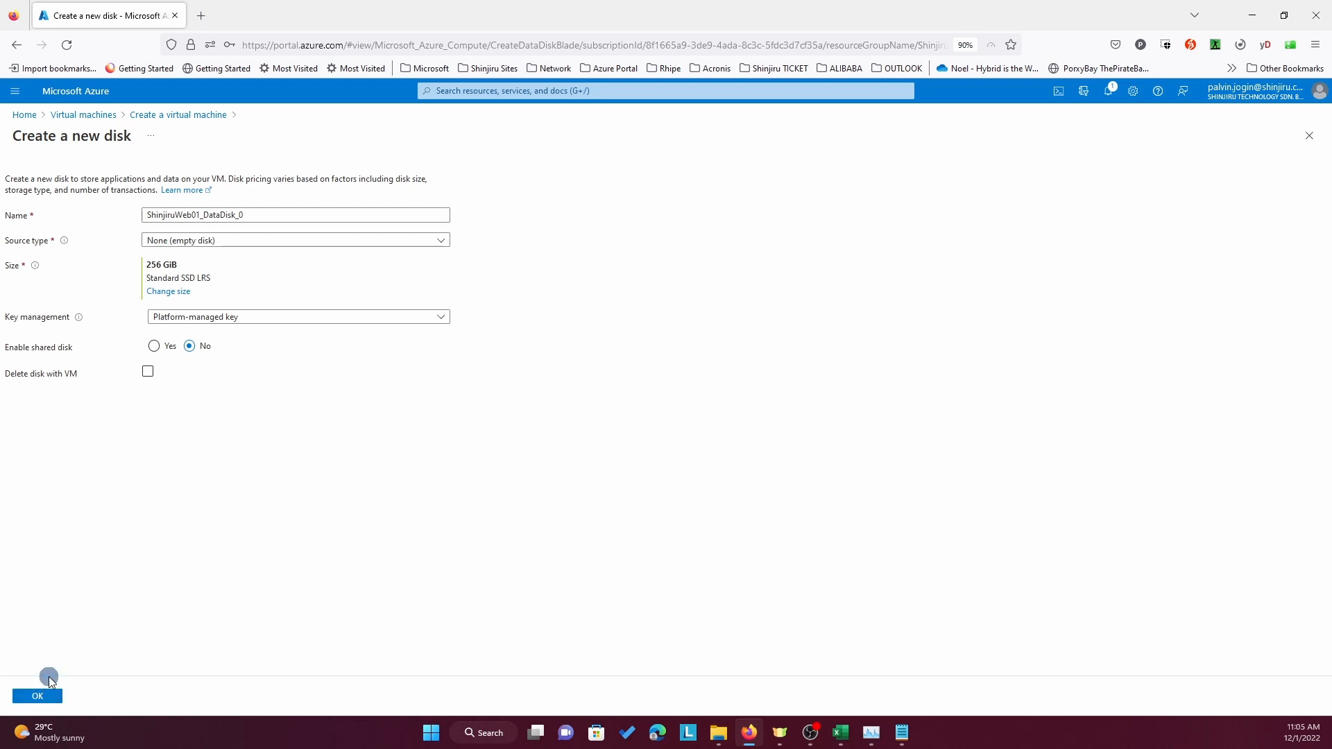
Set the new data disk to be deleted with the VM and attach it to the virtual machine
click(150, 374)
click(149, 373)
click(147, 371)
click(42, 697)
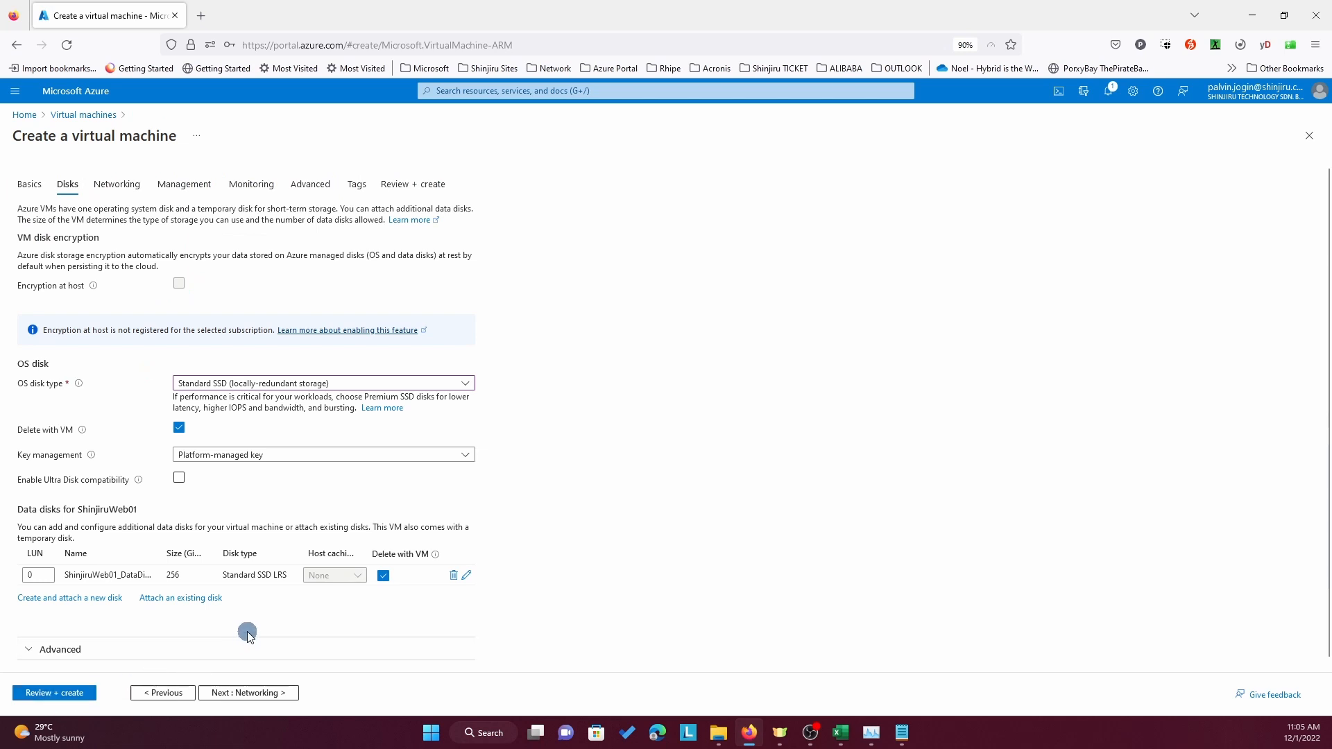
Connect the network interface to the Shinjiru_VNET_US3 virtual network and its 10.0.0.0_24_Subnet (10.0.0.0/24) subnet
scroll(356, 608, down, 1)
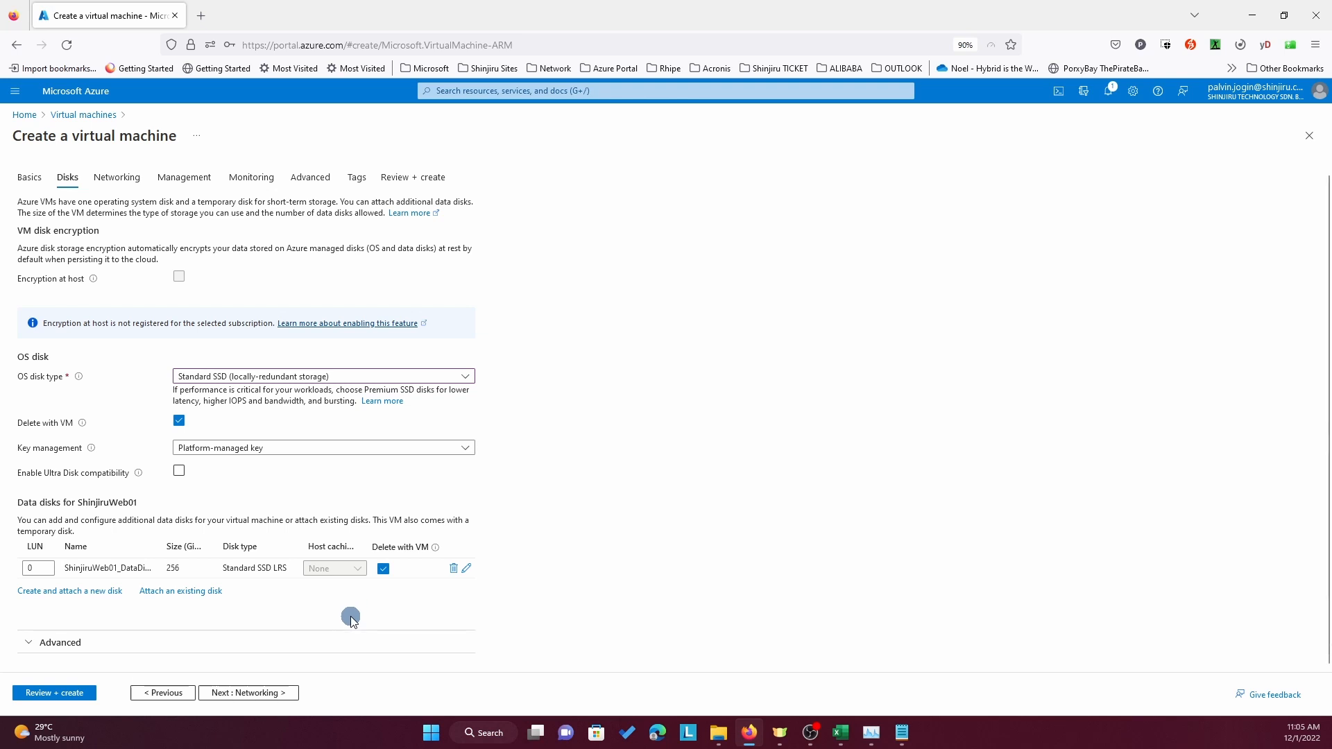
click(287, 694)
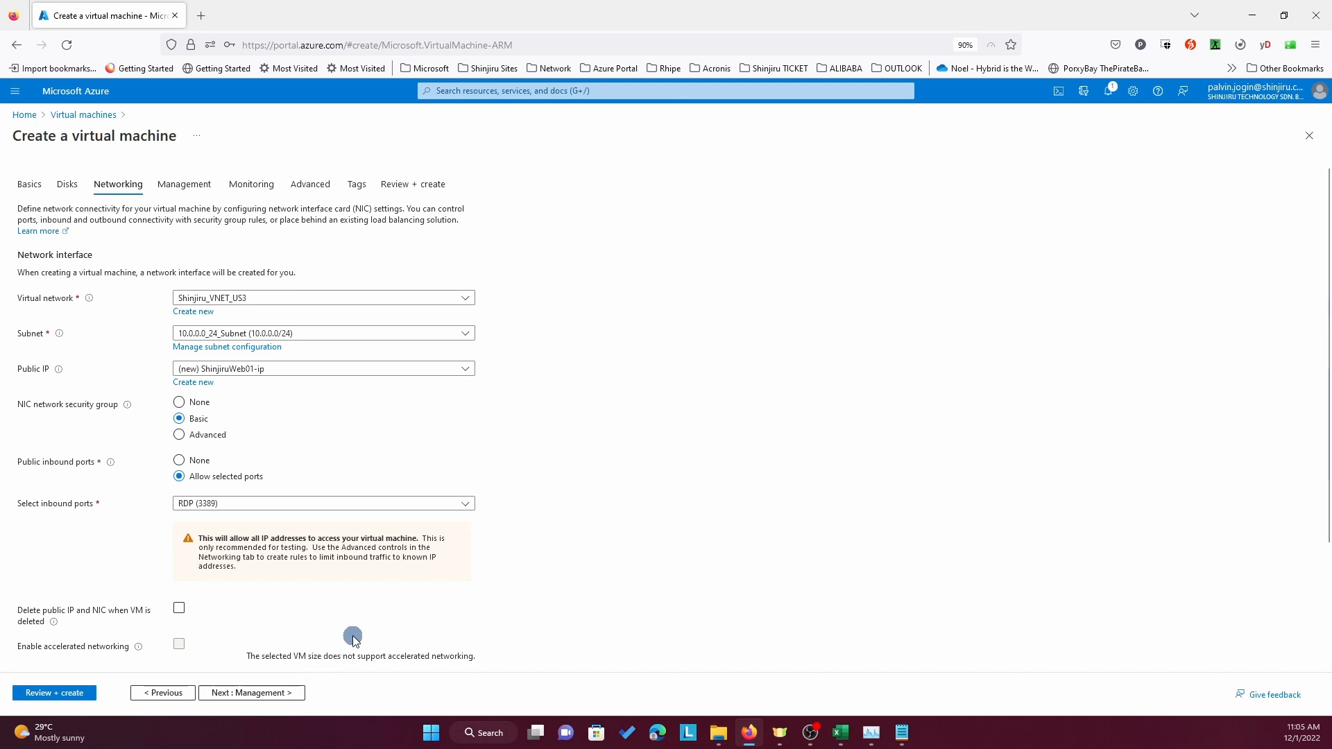
click(469, 300)
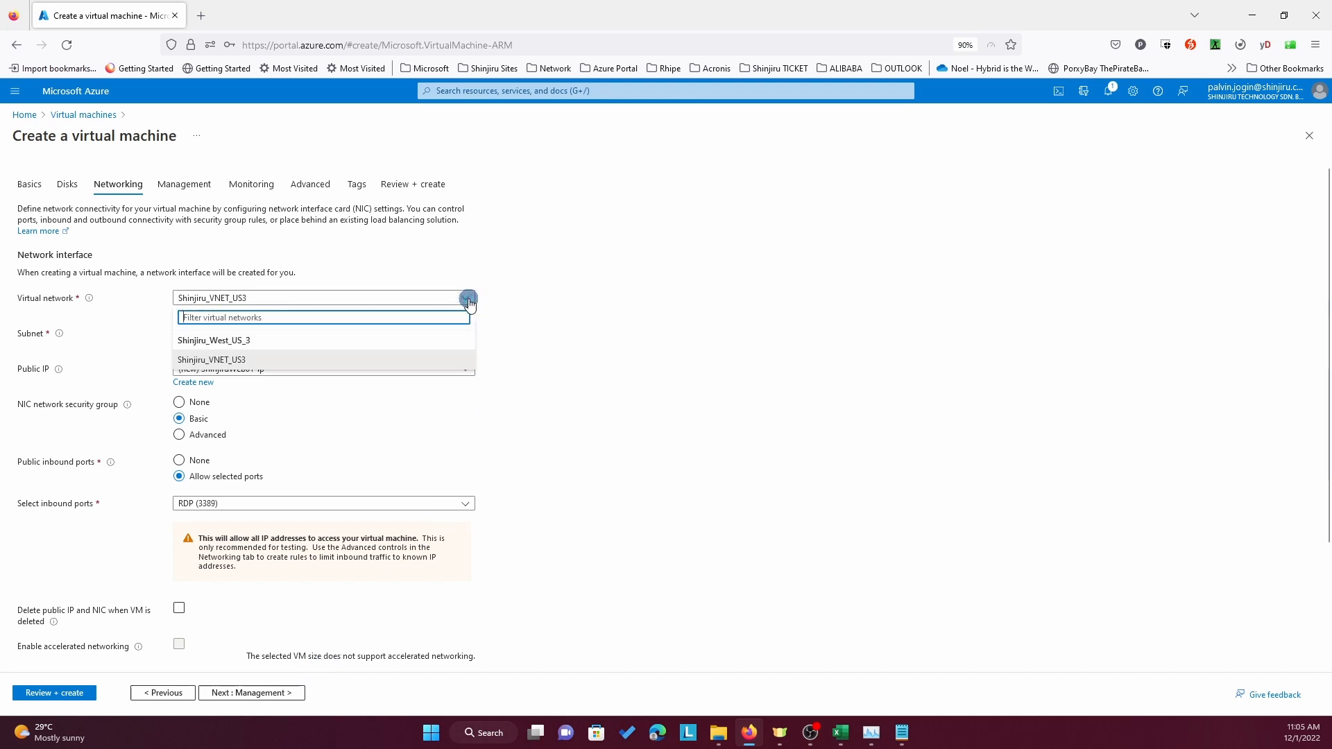
click(230, 361)
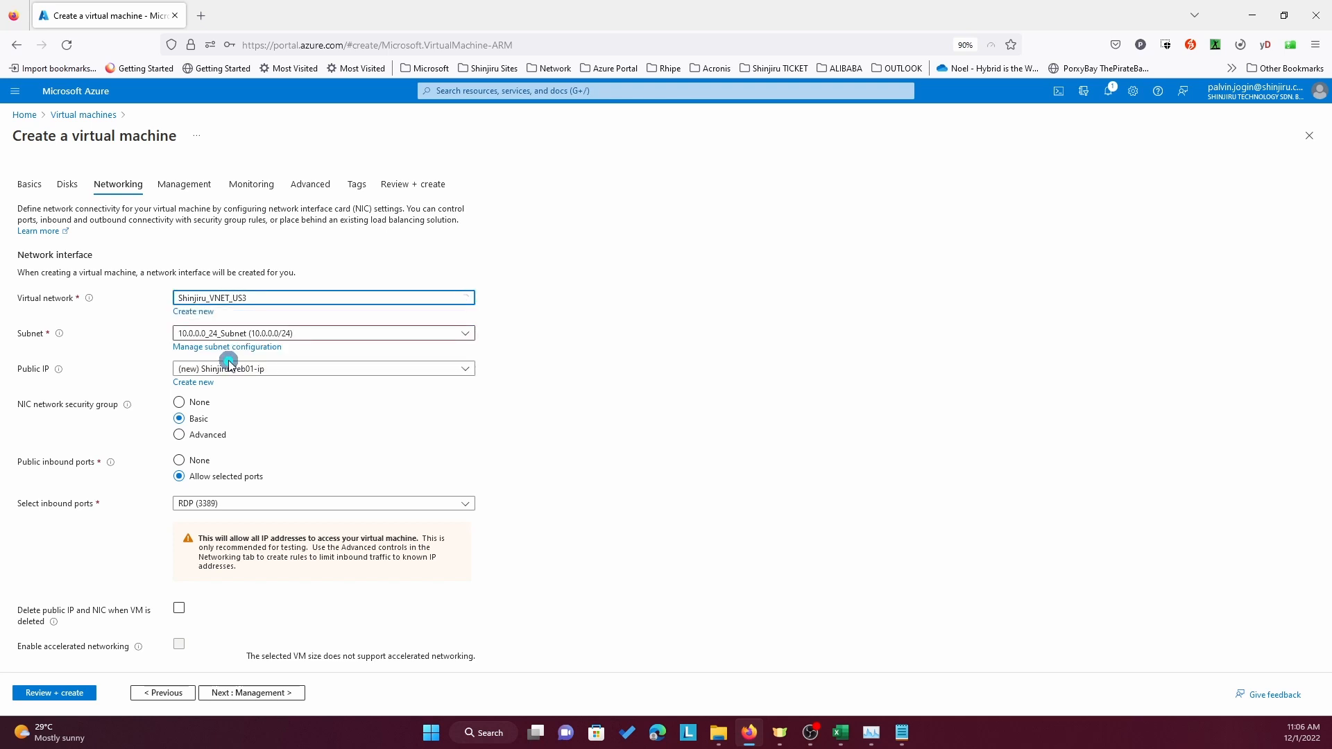
click(463, 335)
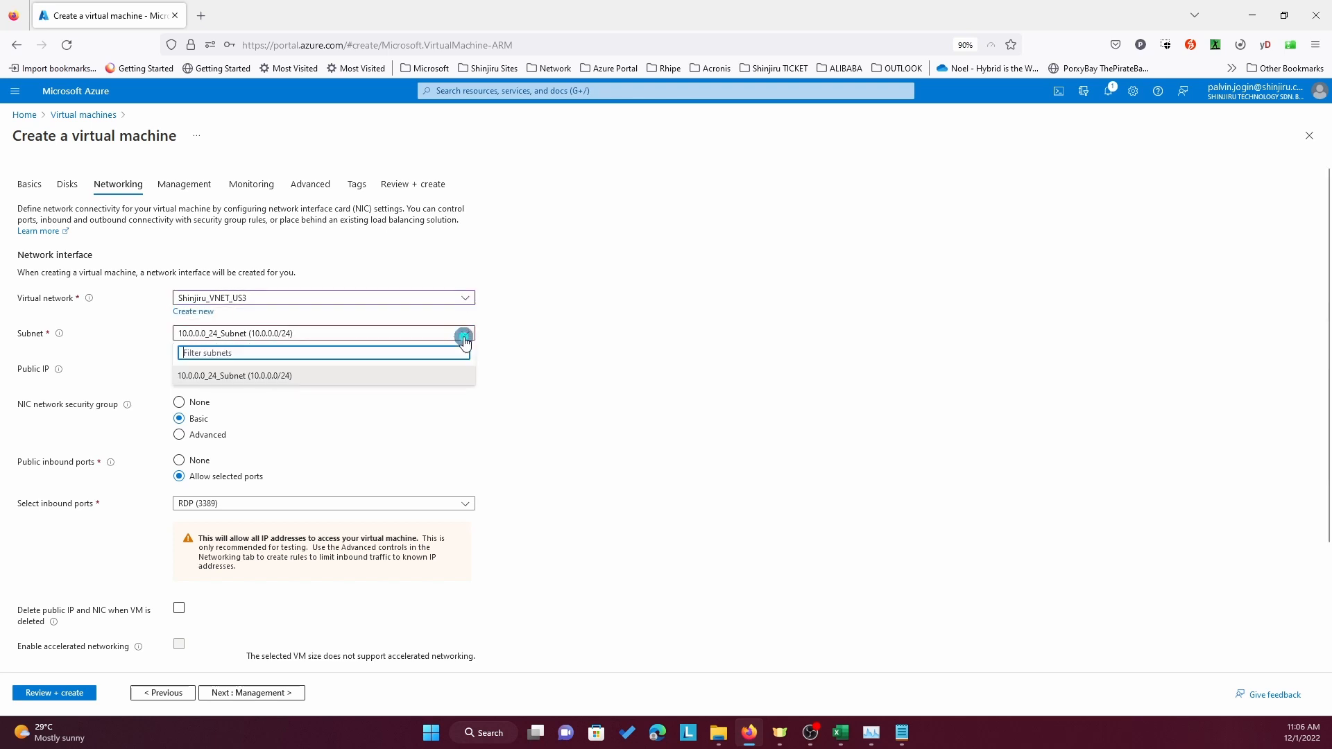
click(418, 374)
Assign the new public IP ShinjiruWeb01-ip and have the public IP and NIC deleted when the VM is deleted
click(420, 374)
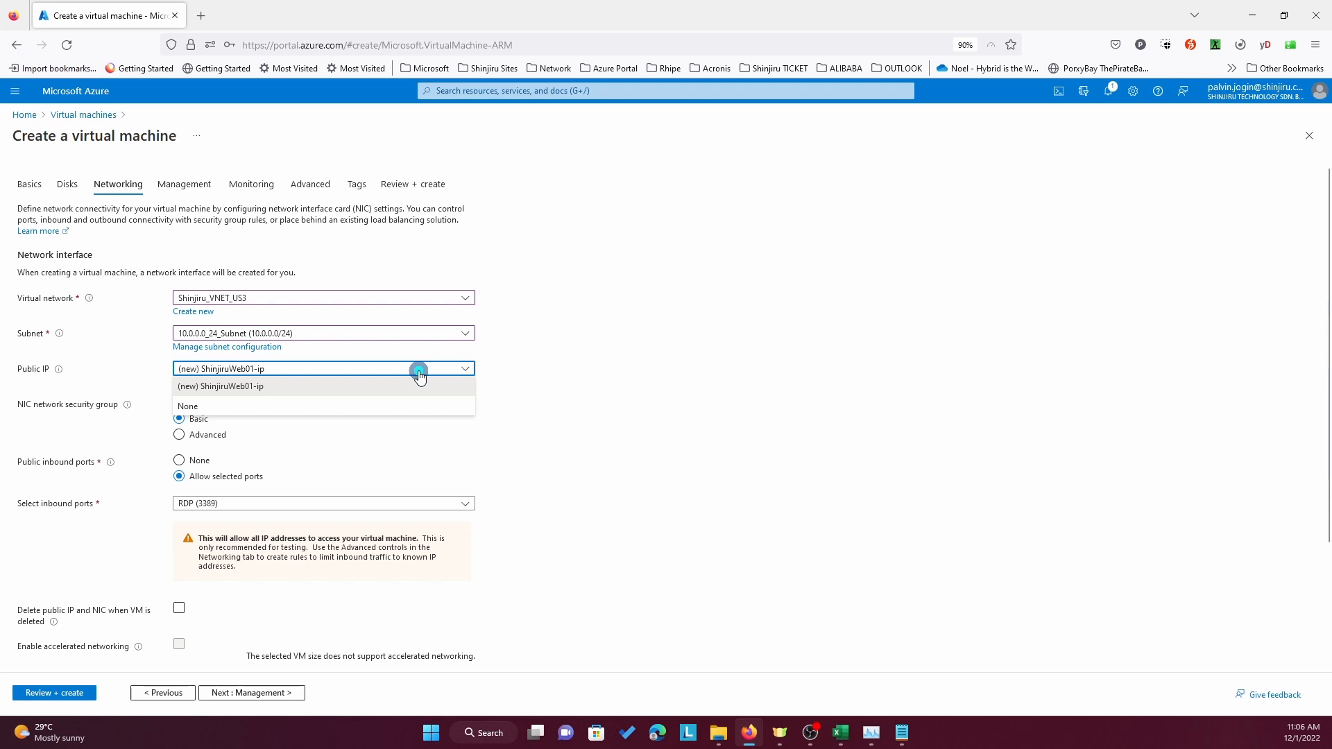
click(270, 393)
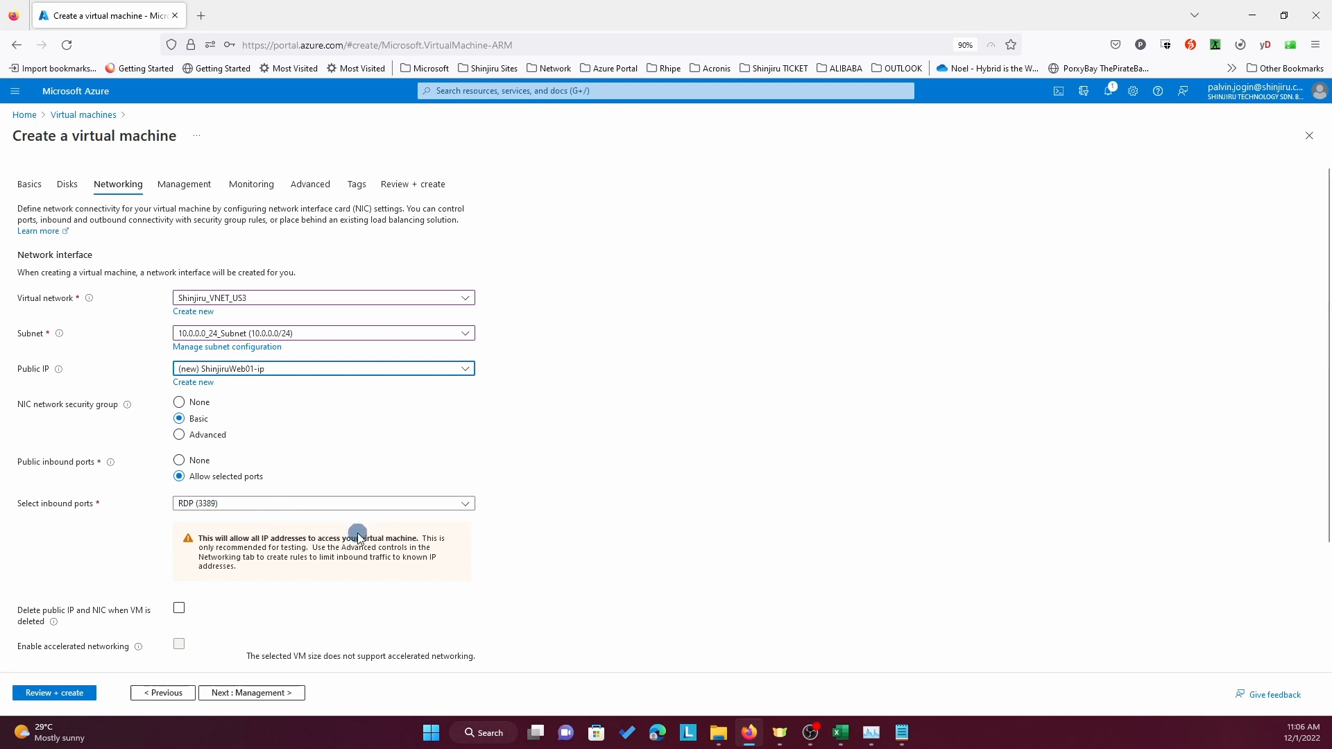
scroll(357, 533, down, 2)
scroll(358, 535, down, 1)
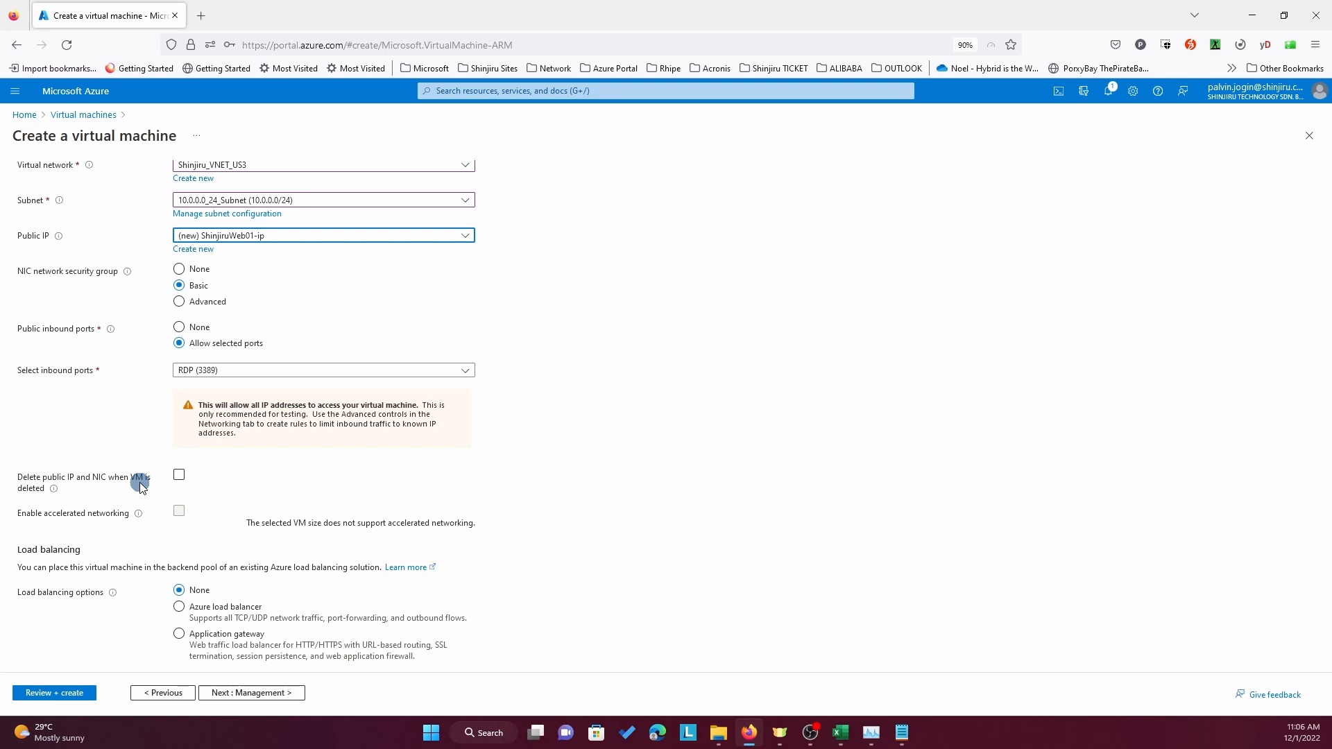
click(178, 476)
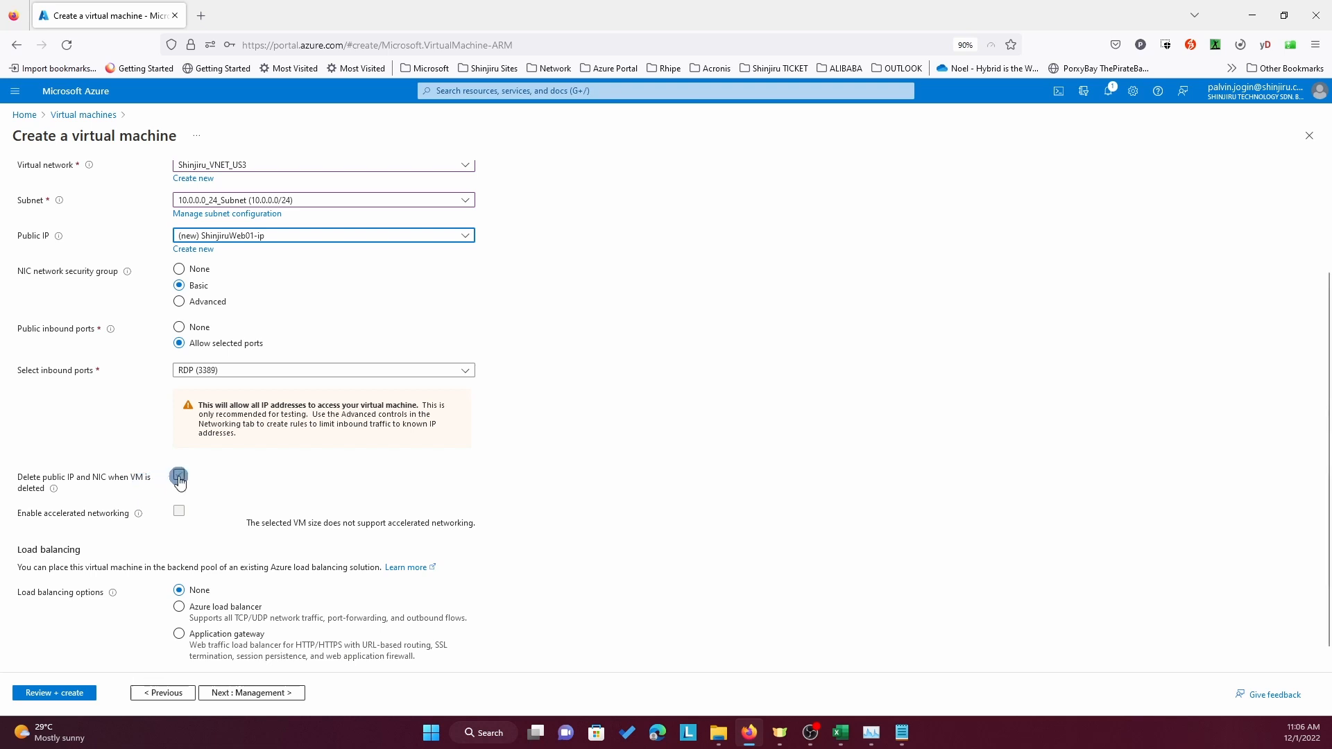
scroll(478, 520, down, 1)
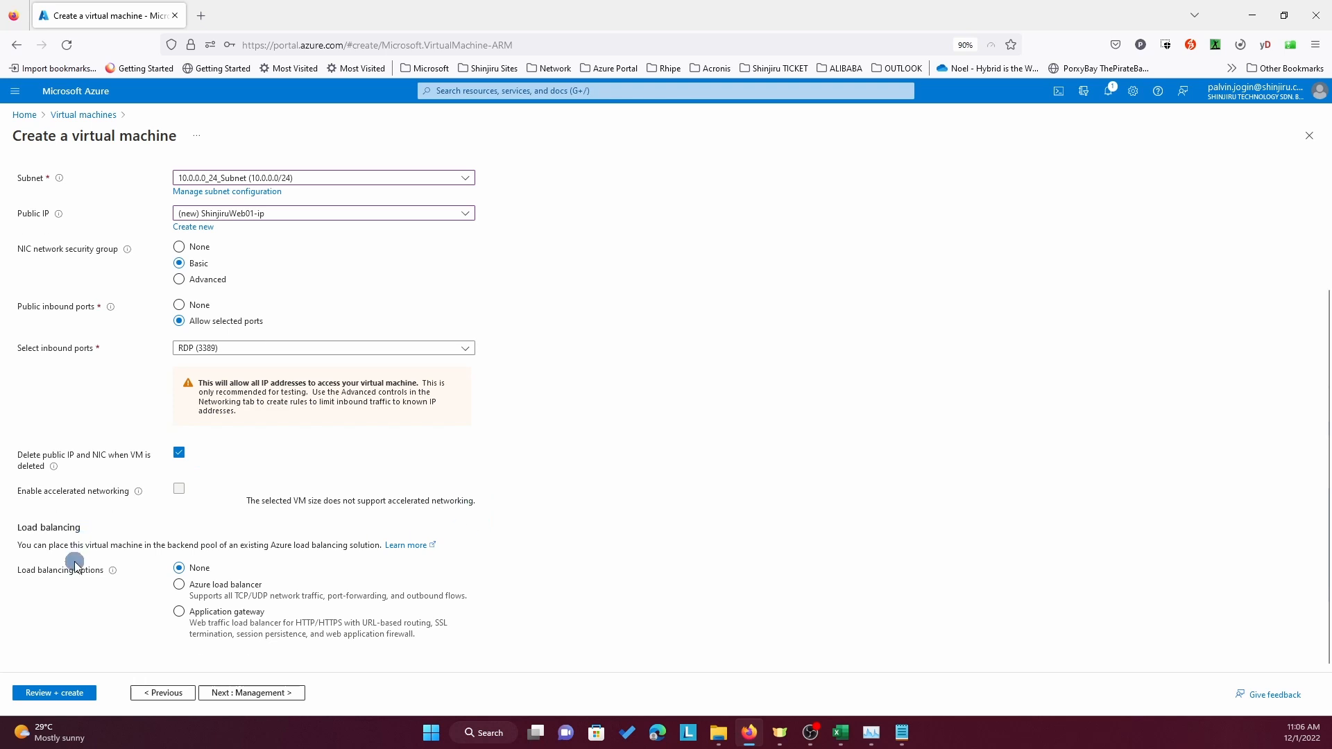
Turn off auto-shutdown in the virtual machine's management options and set patch orchestration to Manual updates
click(297, 695)
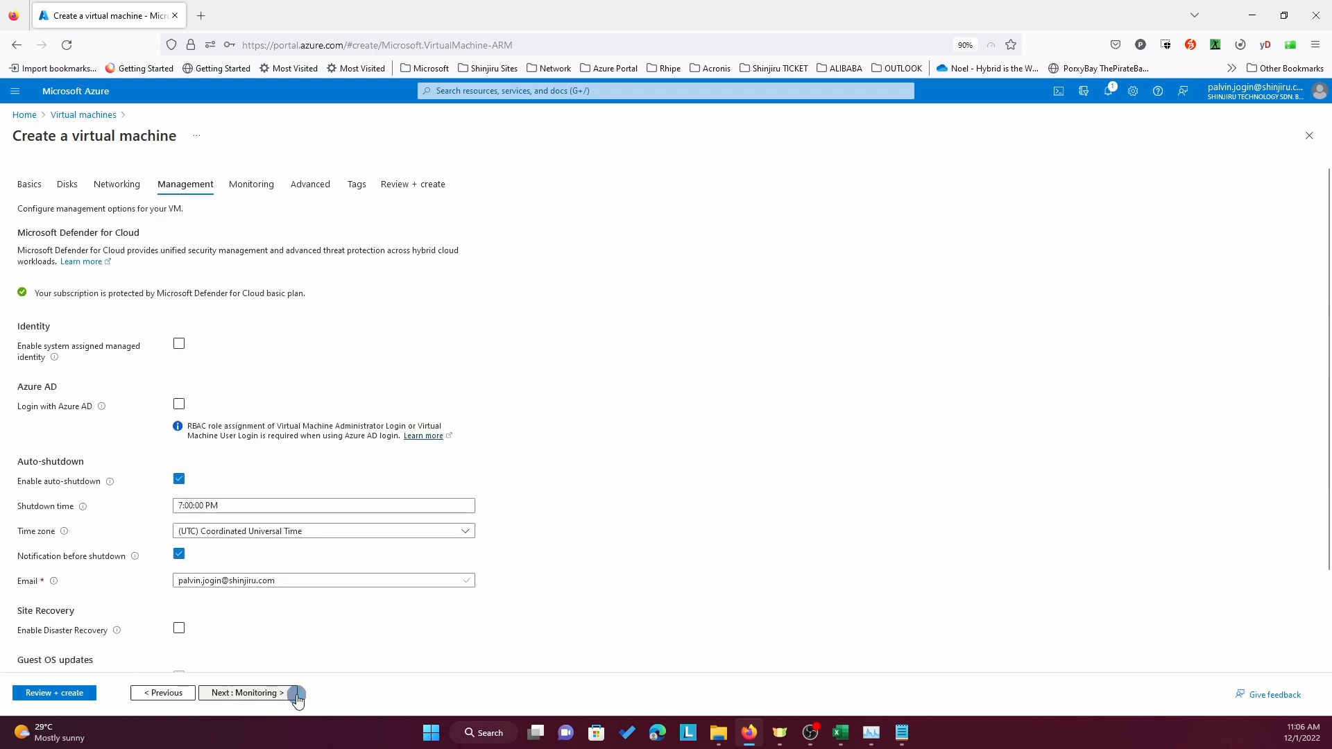
scroll(347, 373, down, 1)
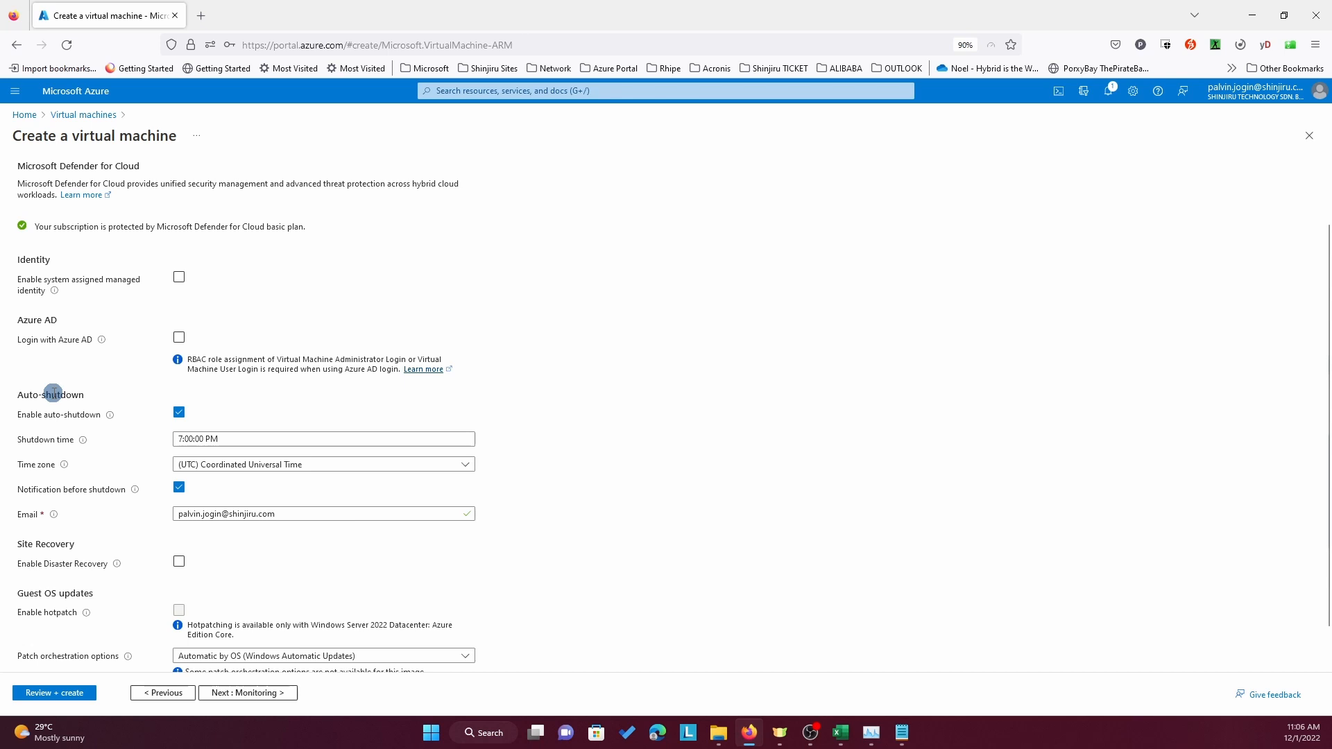
click(179, 414)
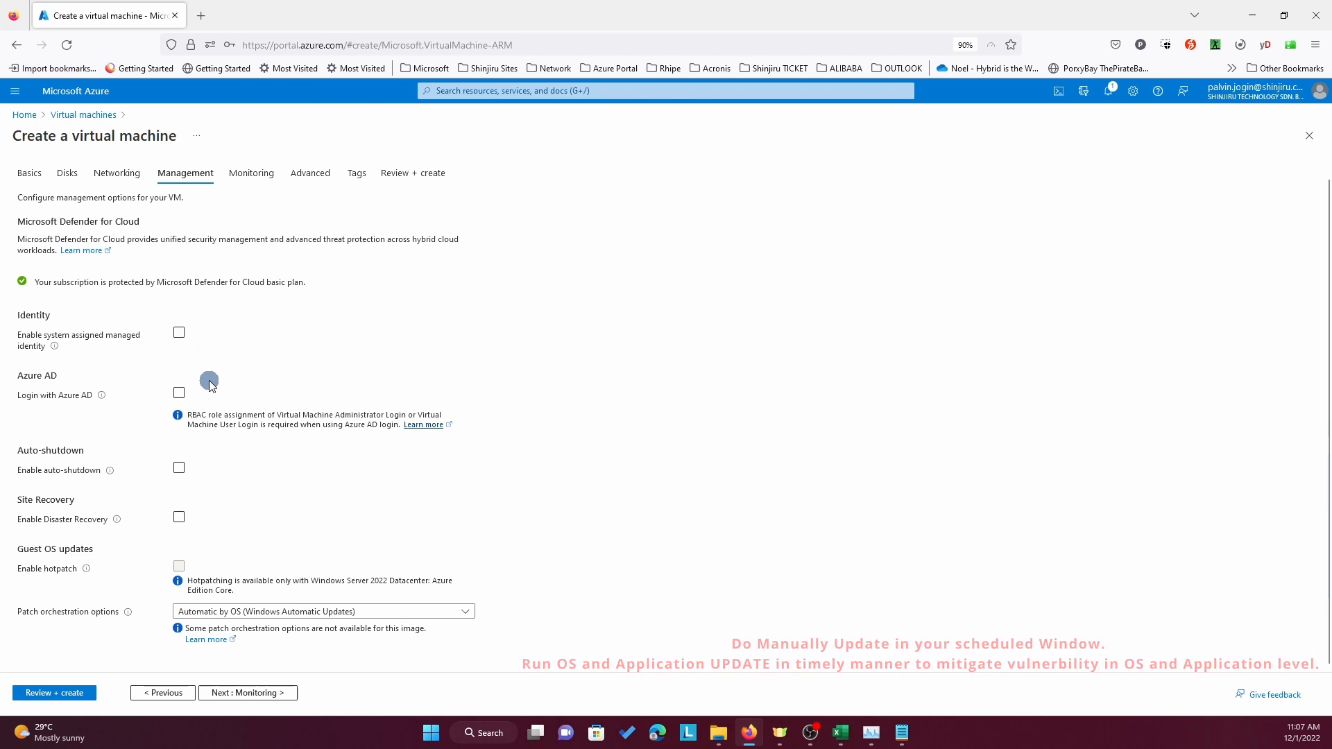
click(211, 520)
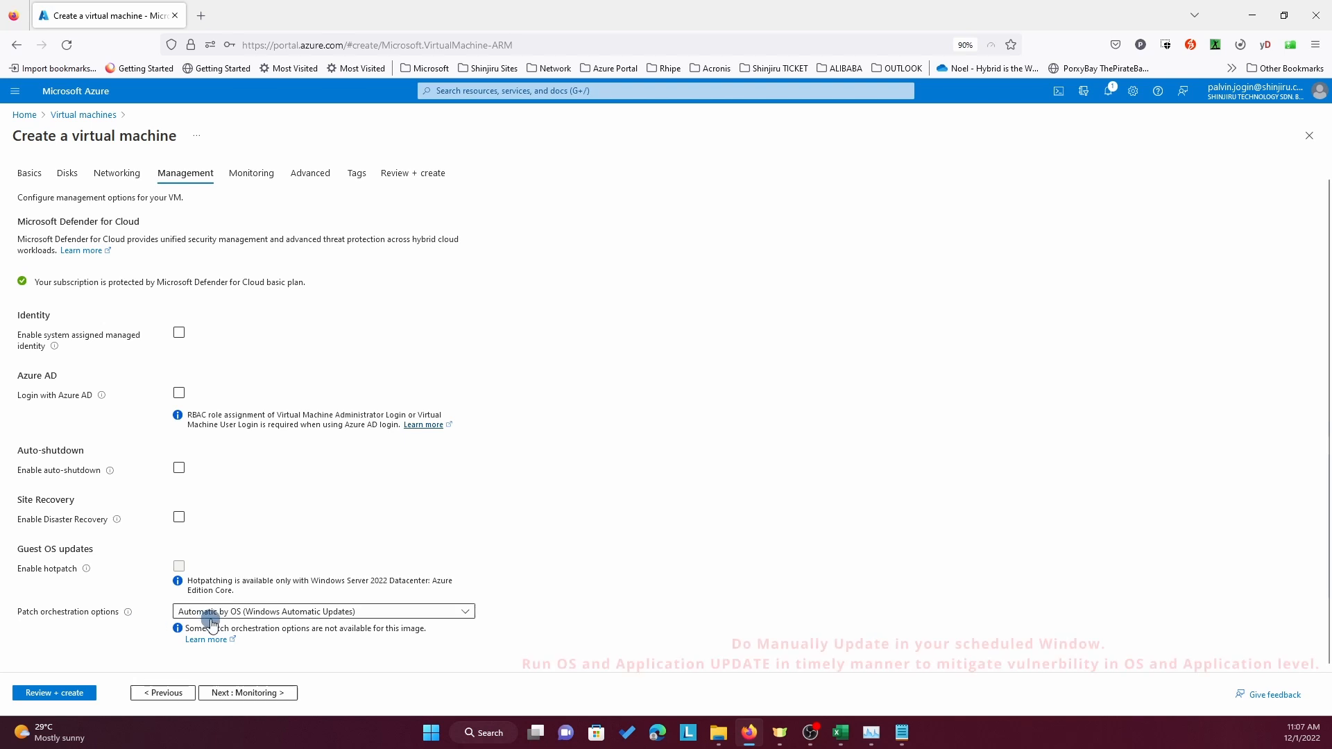
click(258, 616)
click(324, 560)
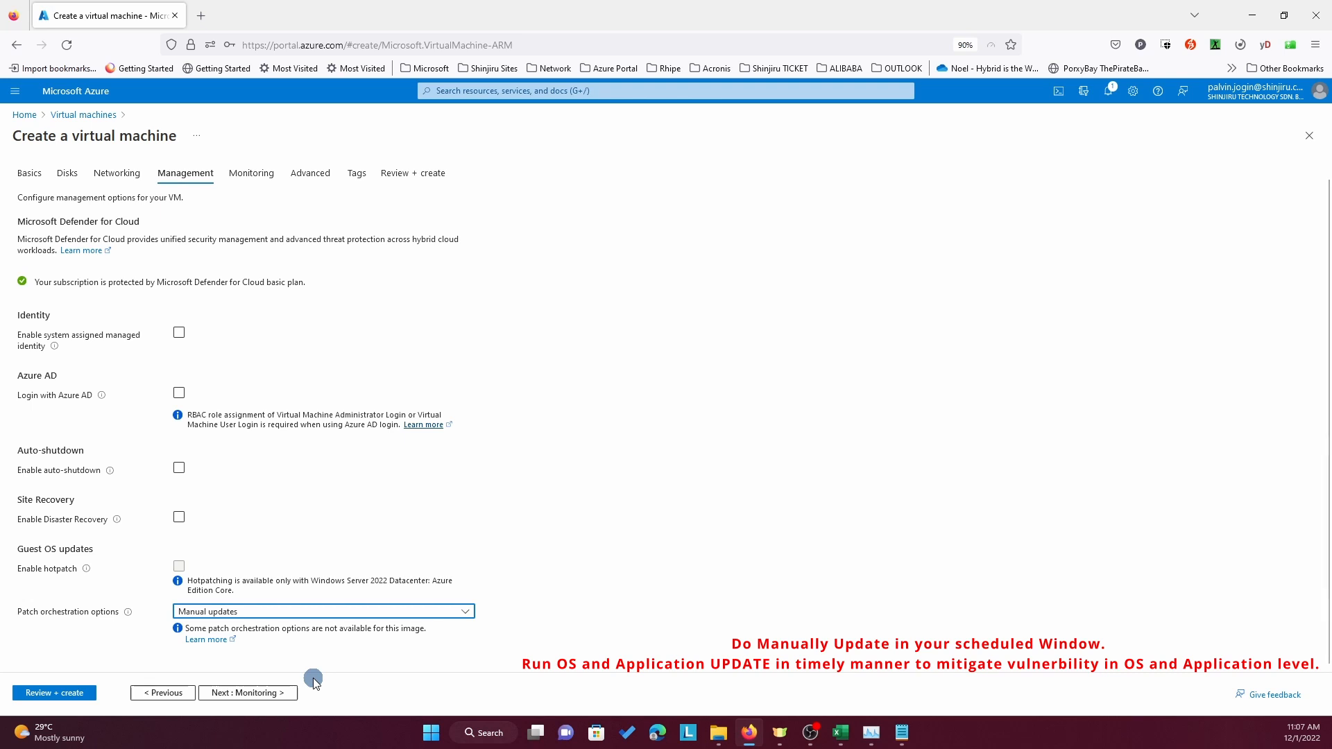
Enable the recommended alert rules with their default thresholds and e-mail notification, and save them
click(255, 693)
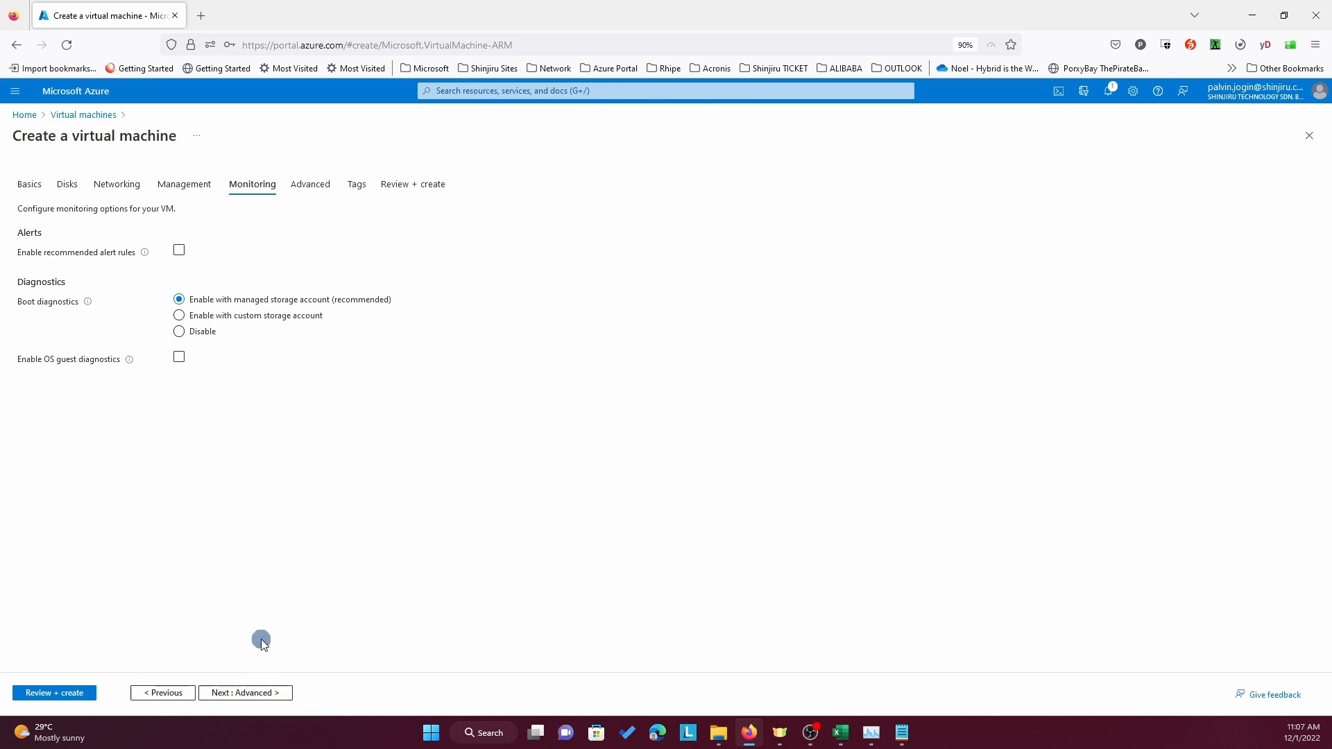
click(179, 250)
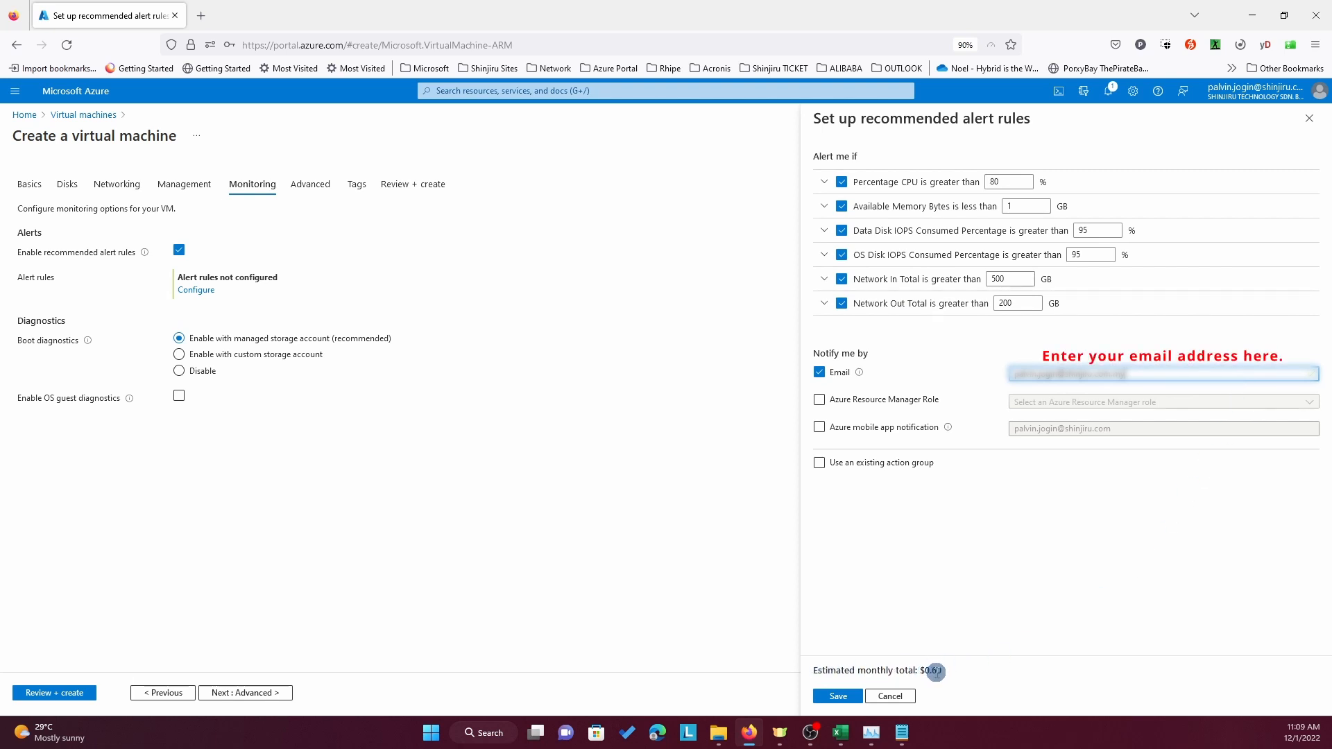
click(847, 702)
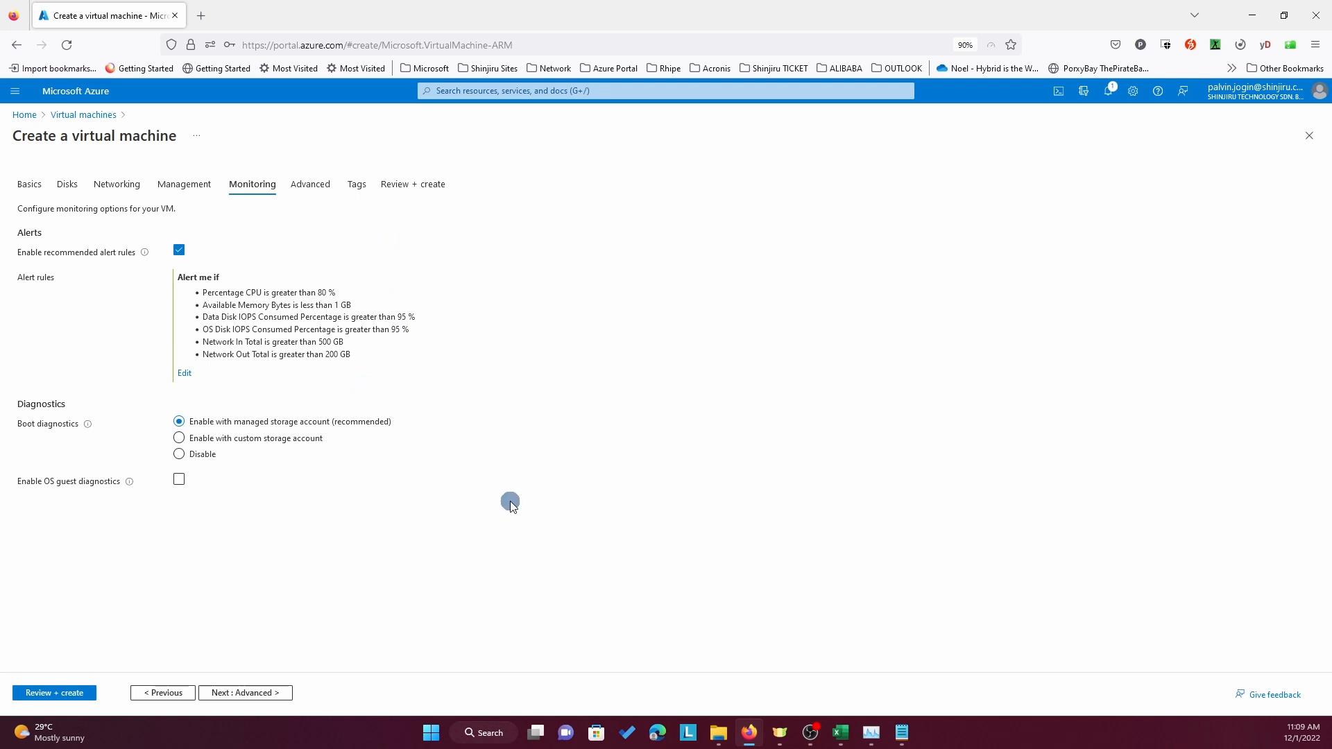
Leave the advanced settings and tags at their defaults and go on to the final review of the configuration
click(281, 692)
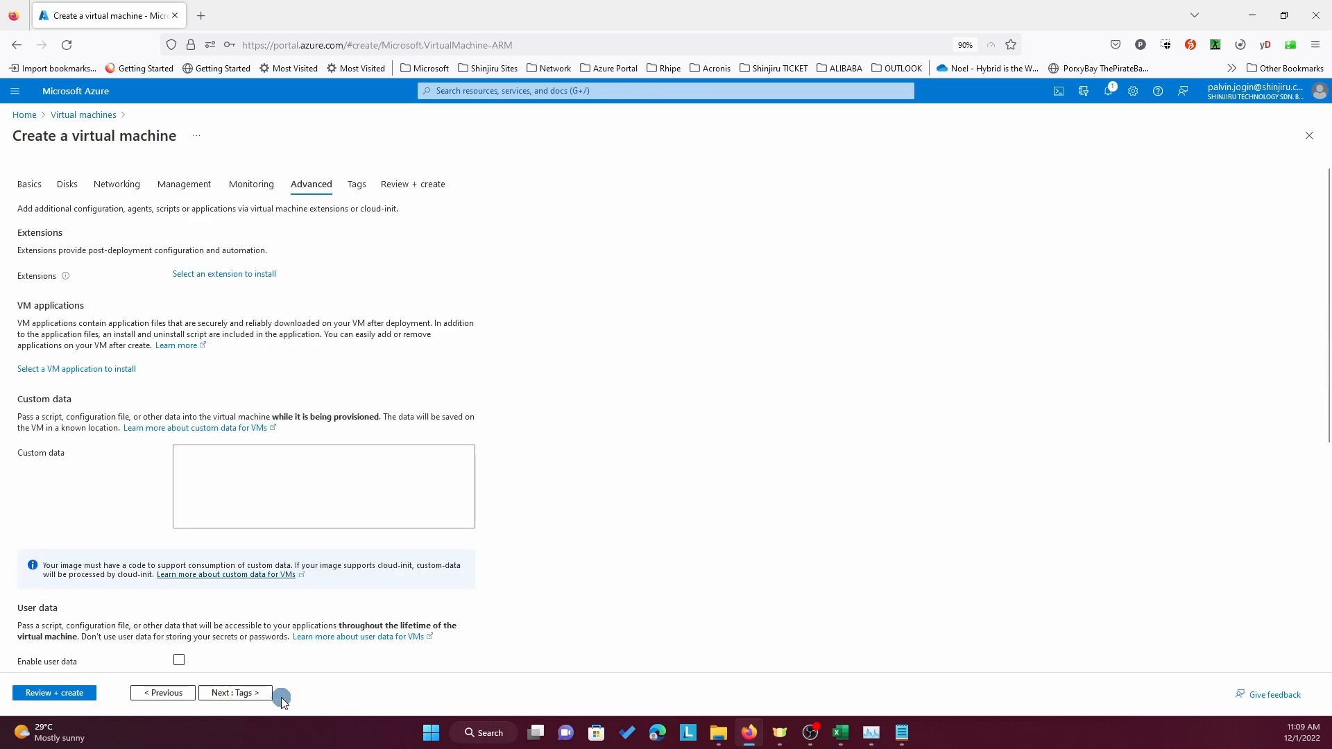
scroll(321, 597, down, 5)
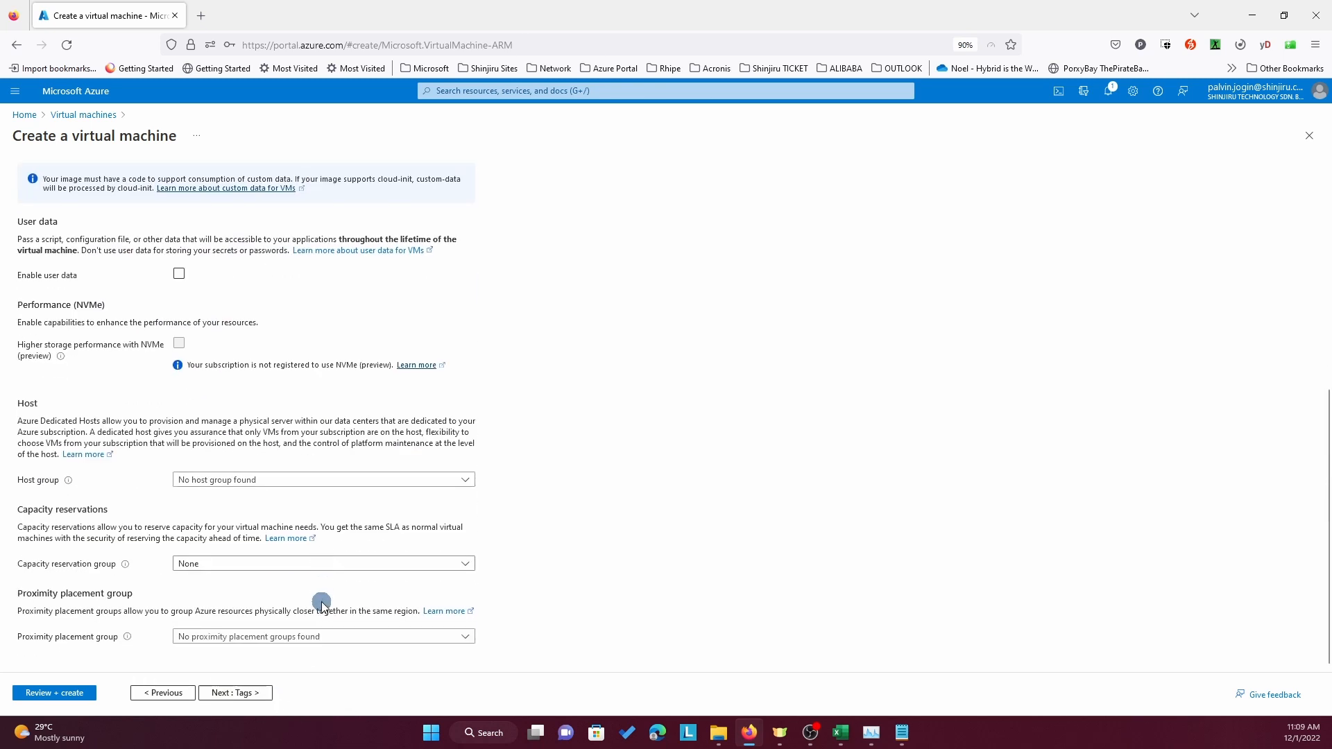
click(266, 701)
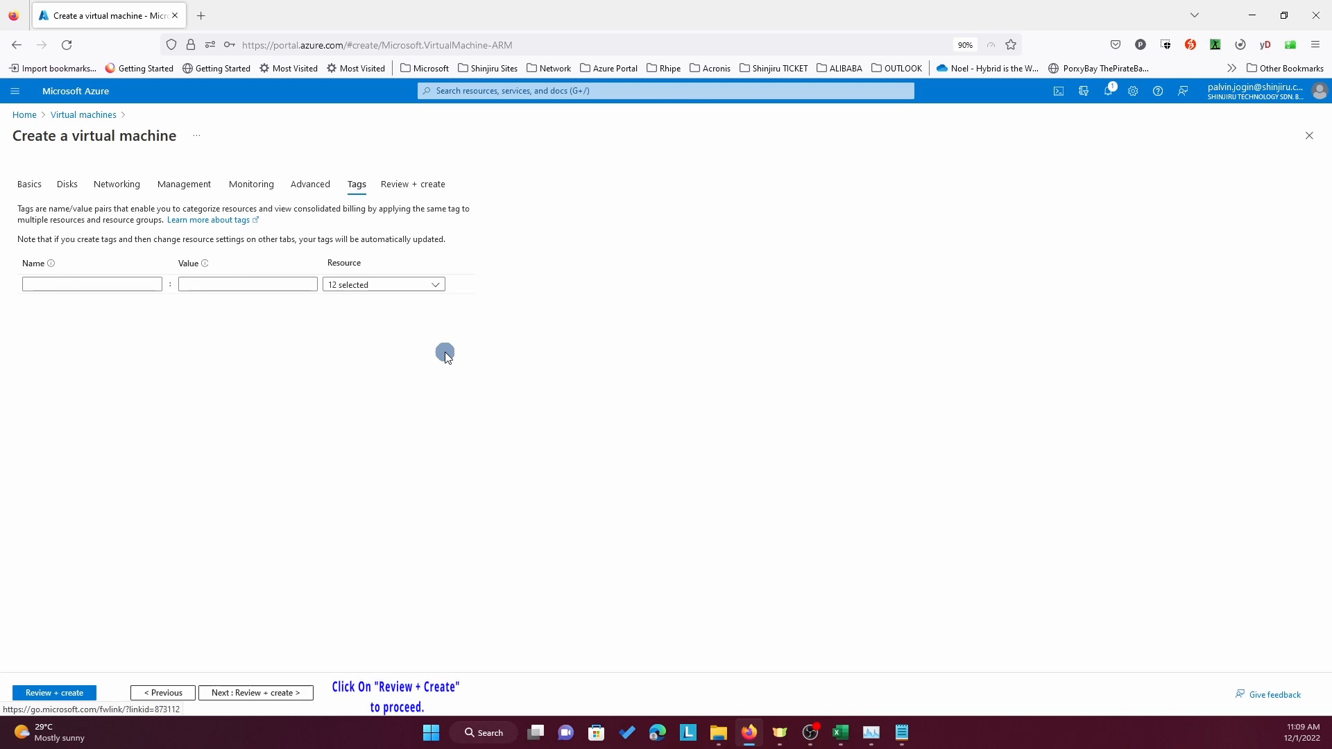
click(295, 692)
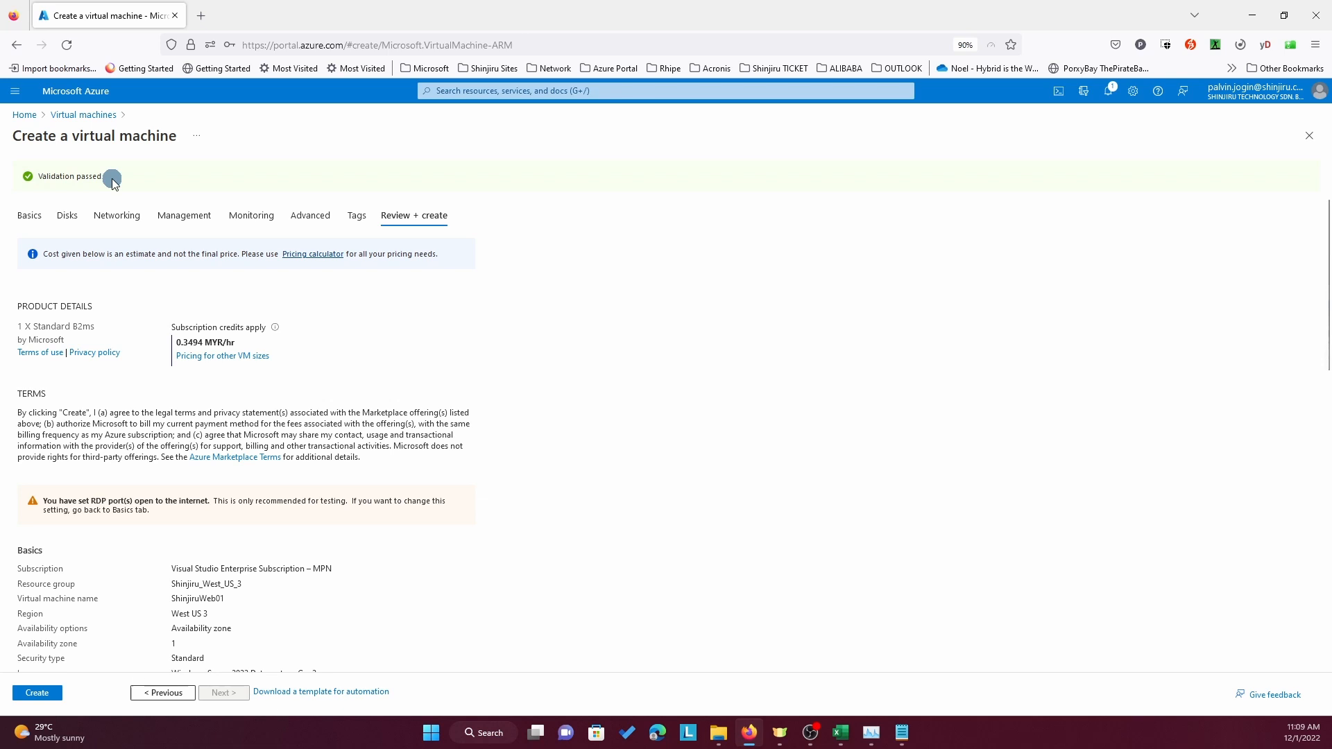
Check the validation result of the configuration and submit the creation of the virtual machine
drag(111, 178, 42, 178)
click(152, 185)
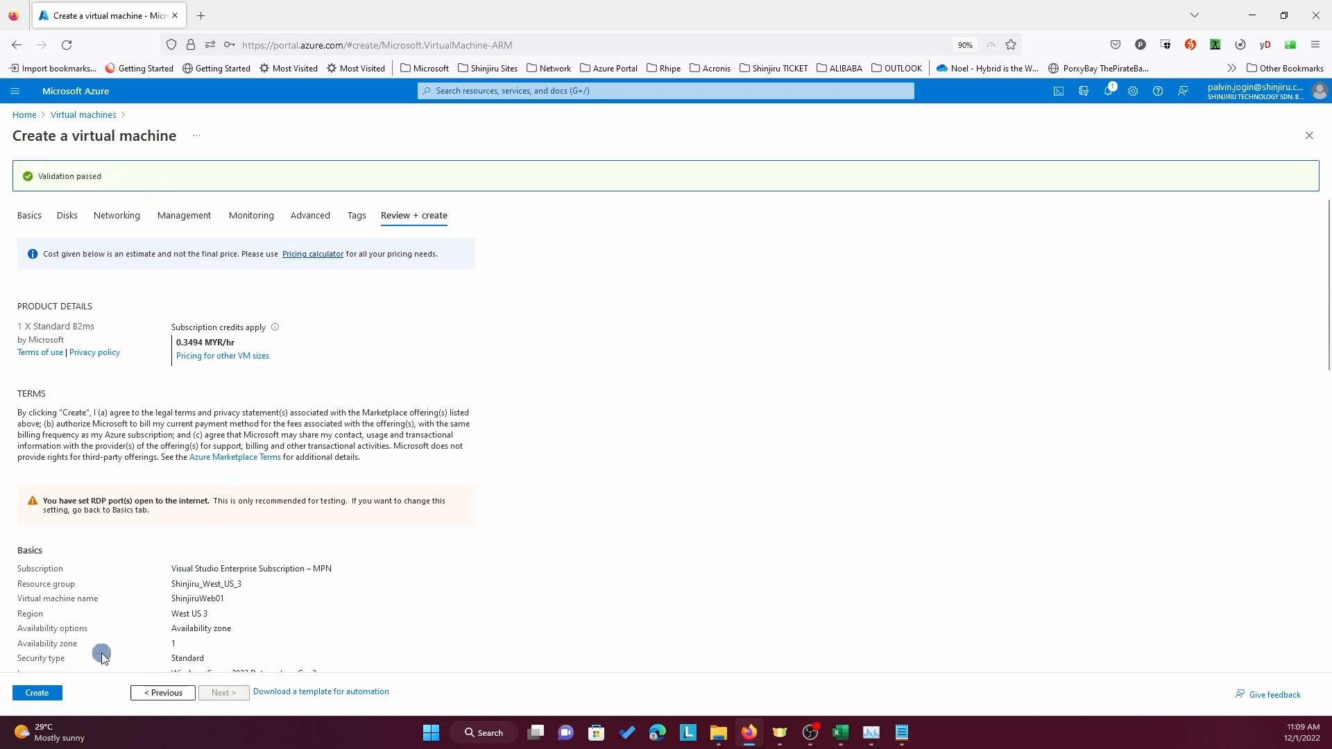
click(57, 694)
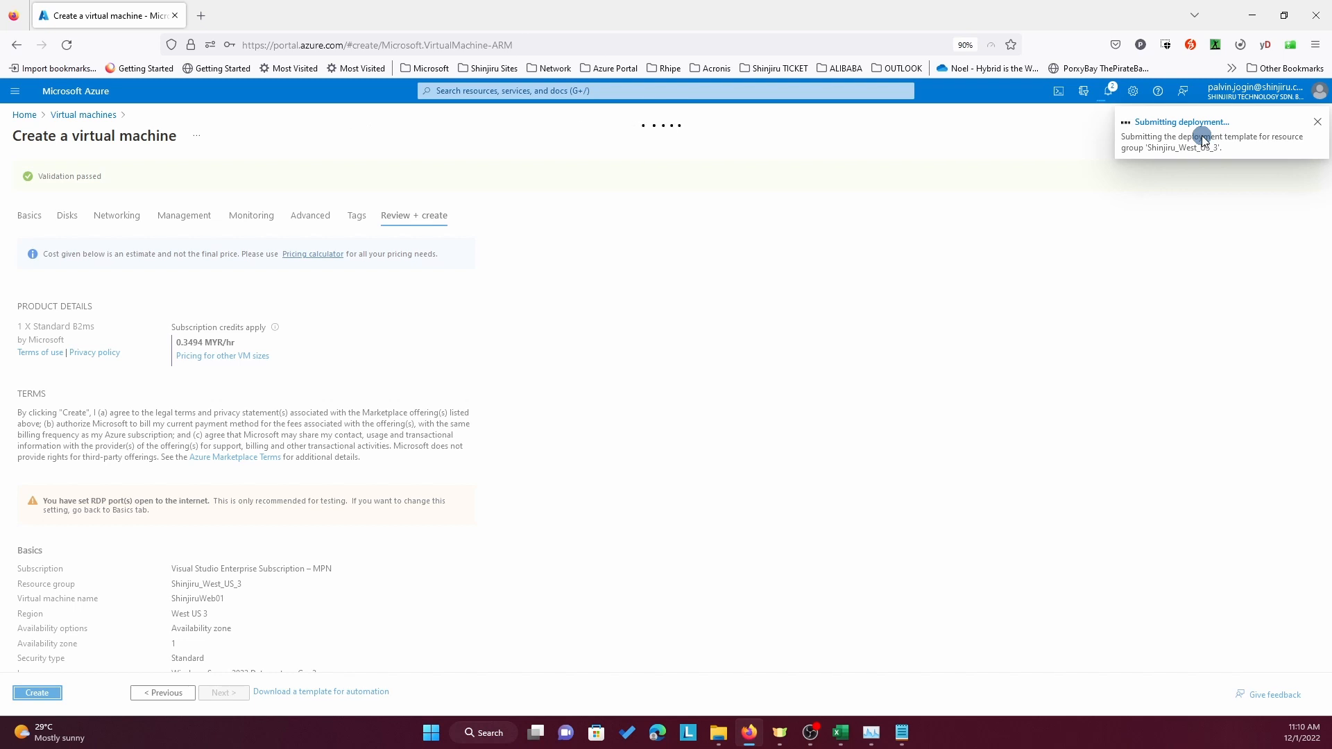
Open the newly deployed ShinjiruWeb01 virtual machine's overview and copy its public IP address
click(1109, 96)
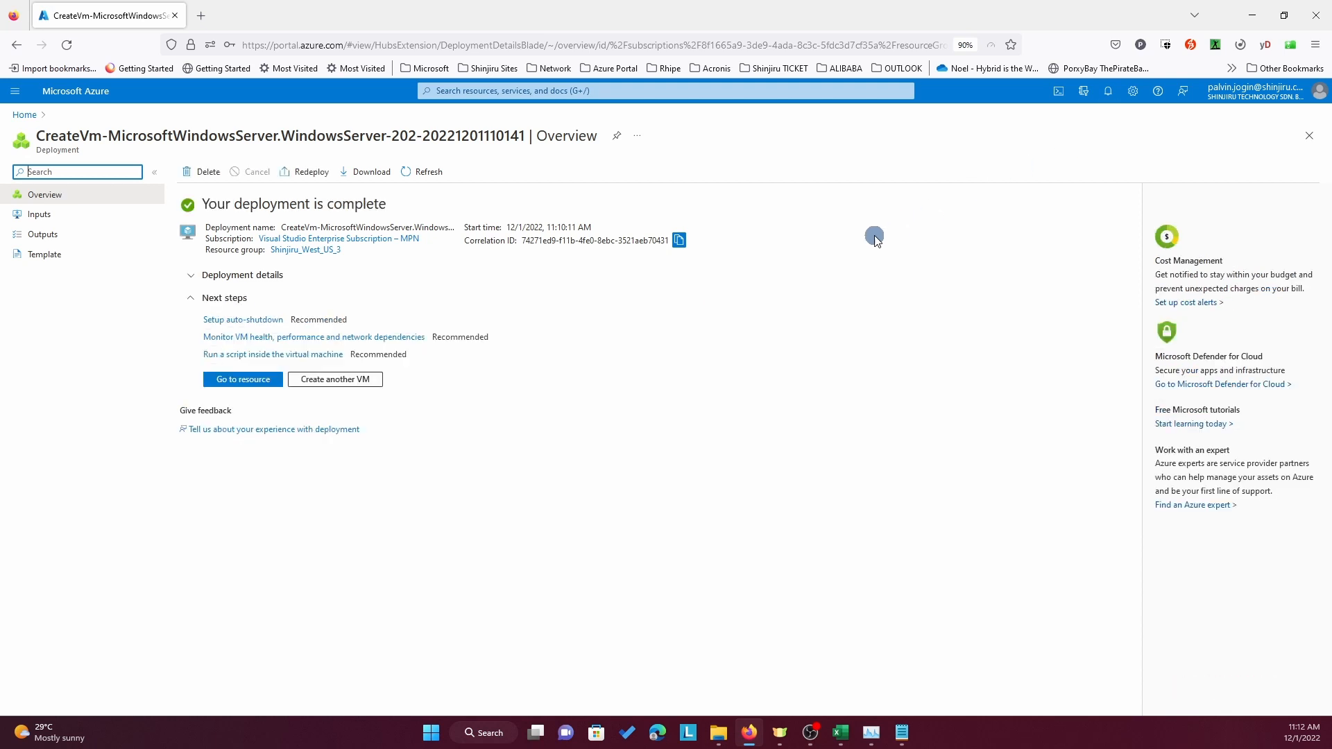
click(236, 385)
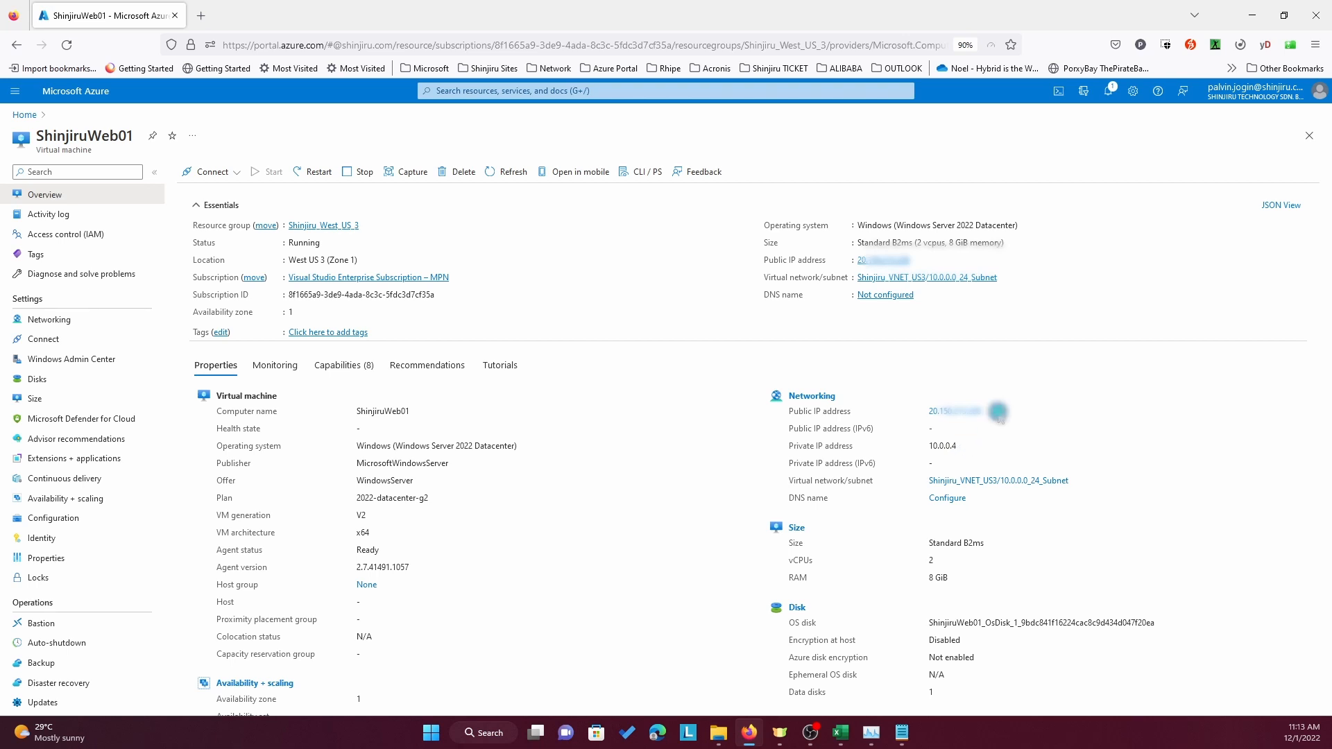
drag(988, 412, 926, 412)
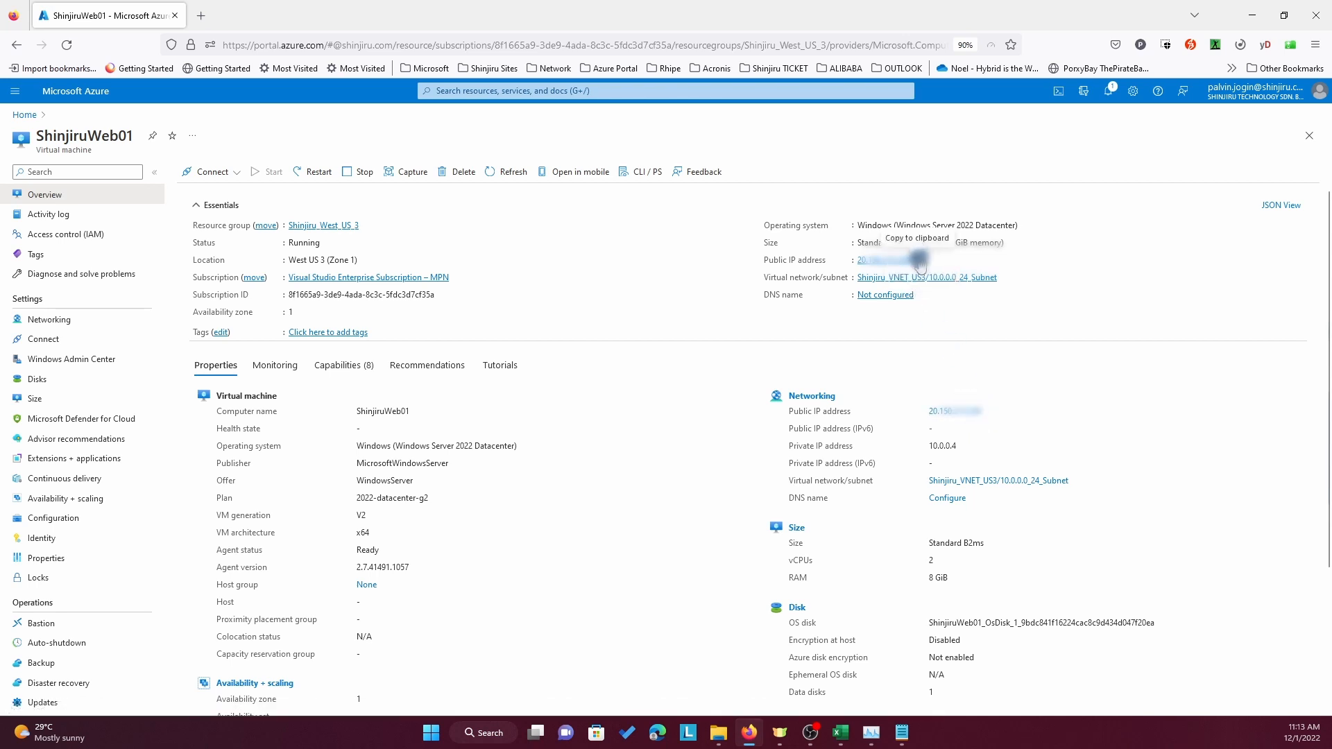
click(919, 261)
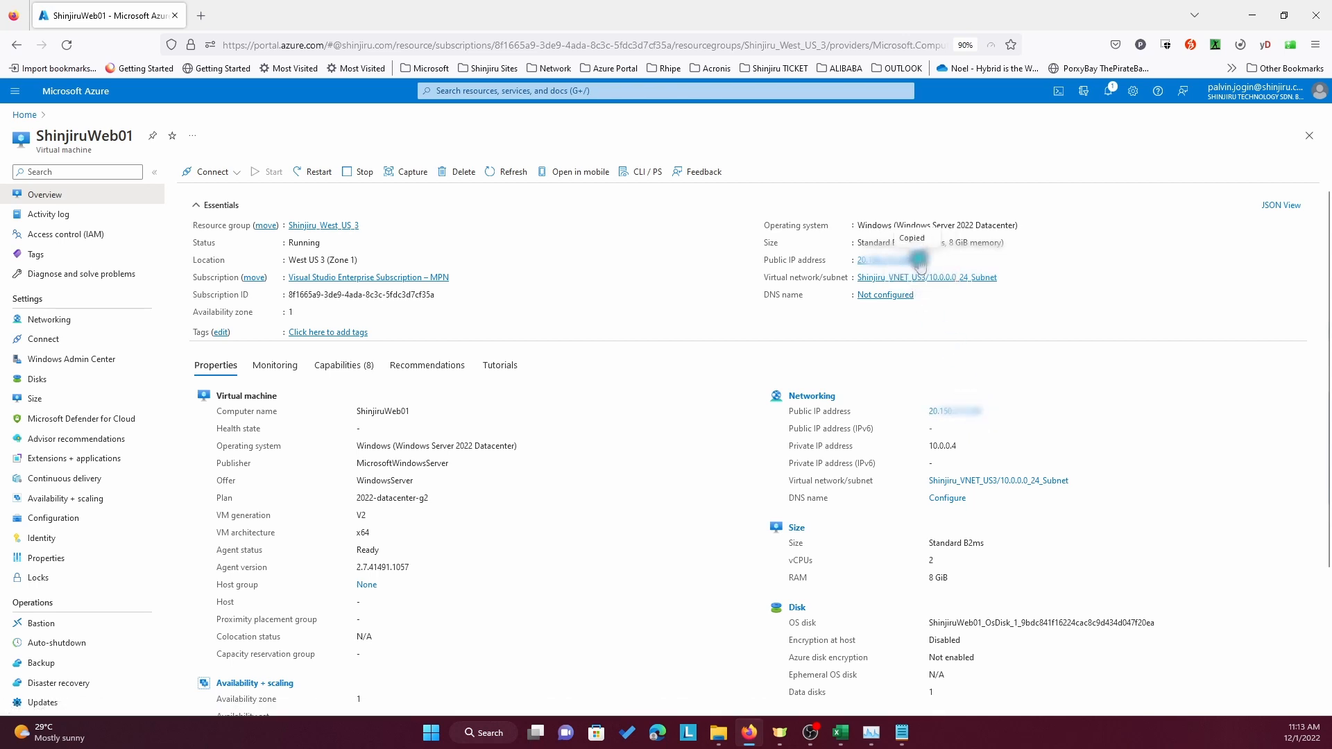
Switch to Remote Desktop Connection and start a connection to the virtual machine's public IP address
click(432, 734)
text(remote)
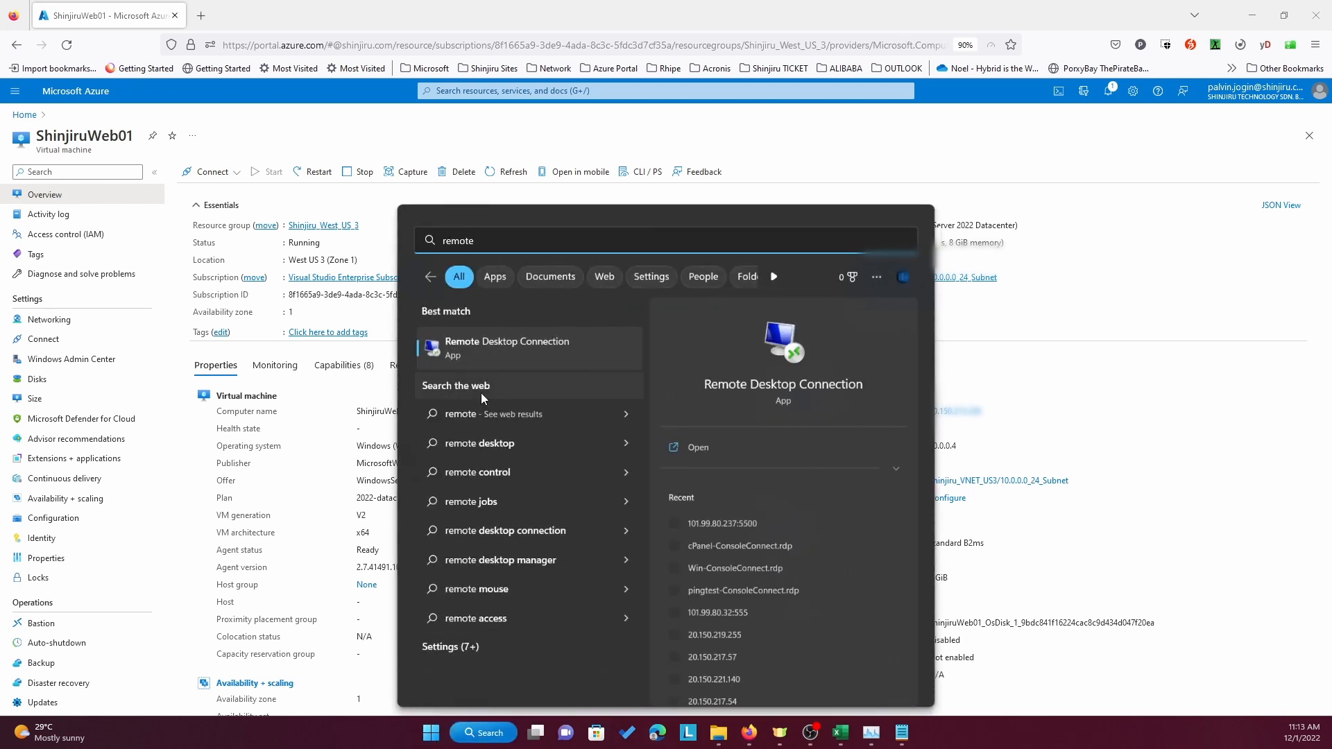
click(490, 362)
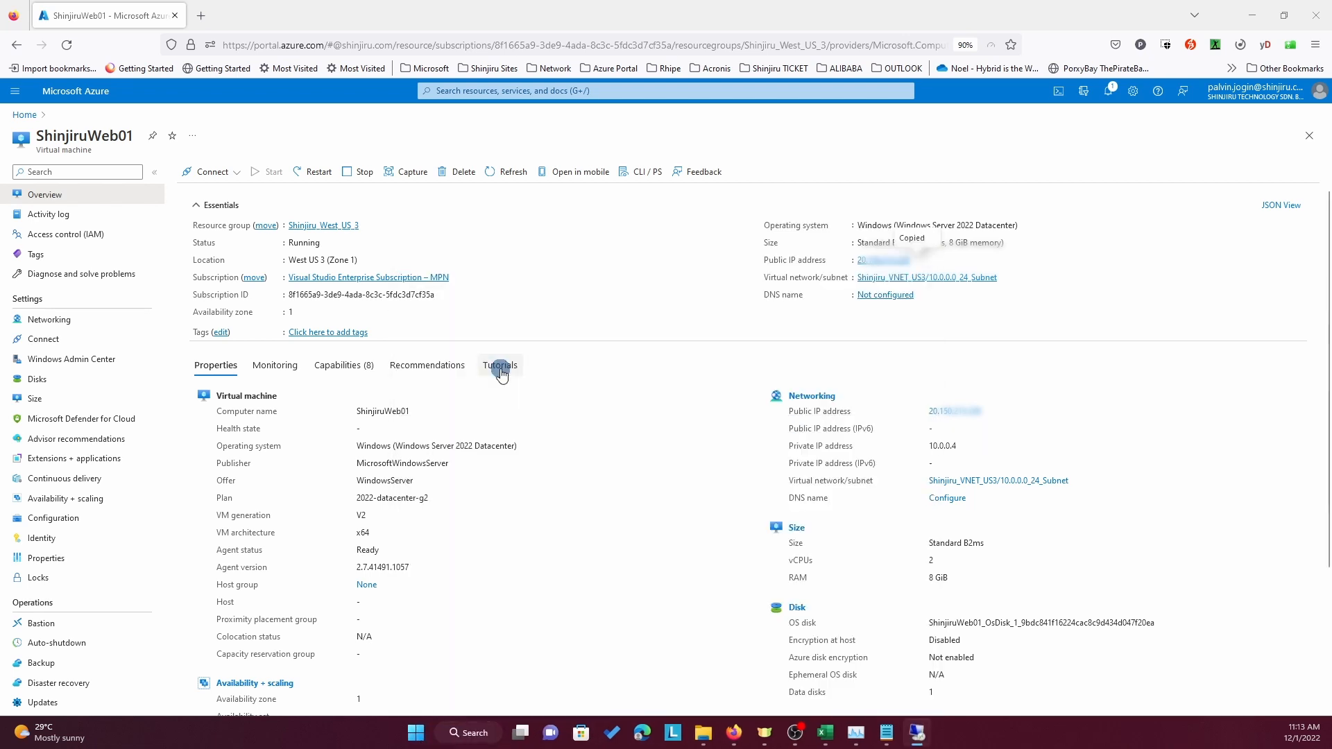
mouse_move(929, 742)
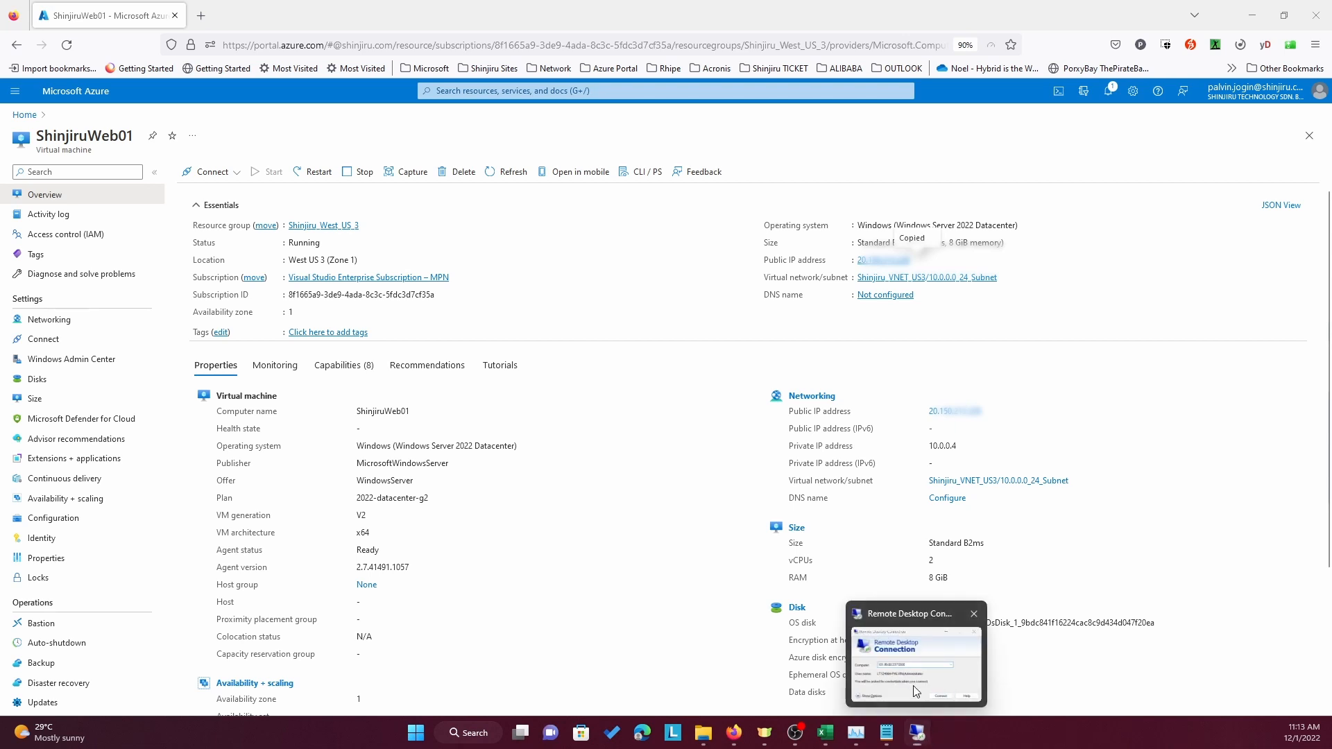
click(914, 658)
click(694, 256)
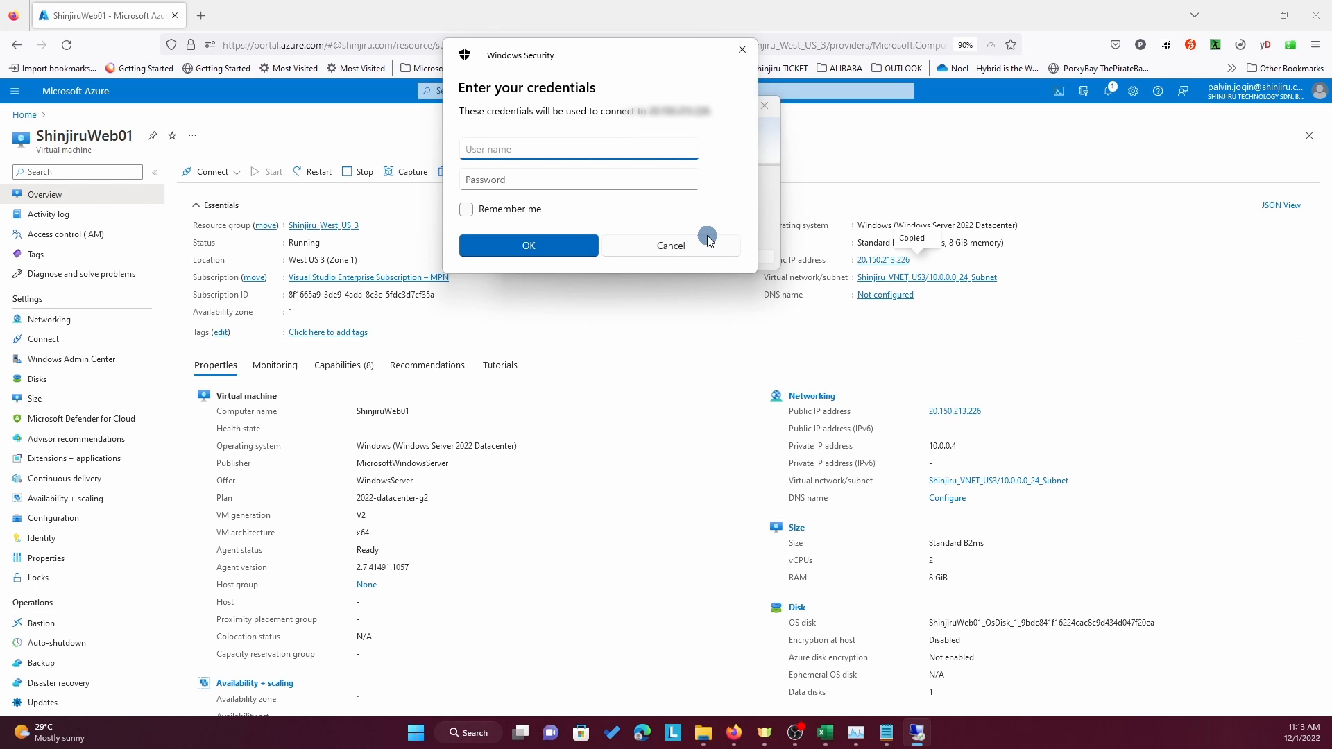
Sign in to the remote machine with user name Shinjiruweb and the account password, accepting the untrusted certificate
key(alt+Tab)
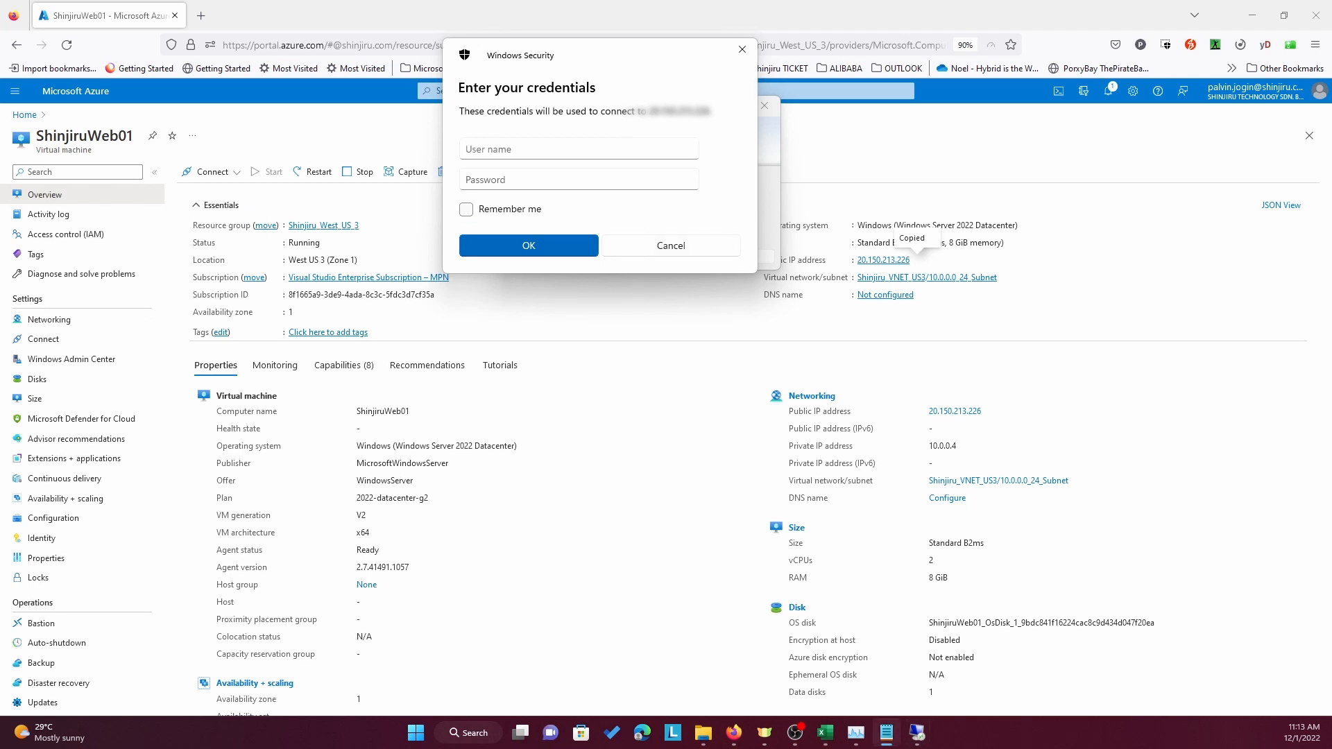
click(484, 146)
key(ctrl+v)
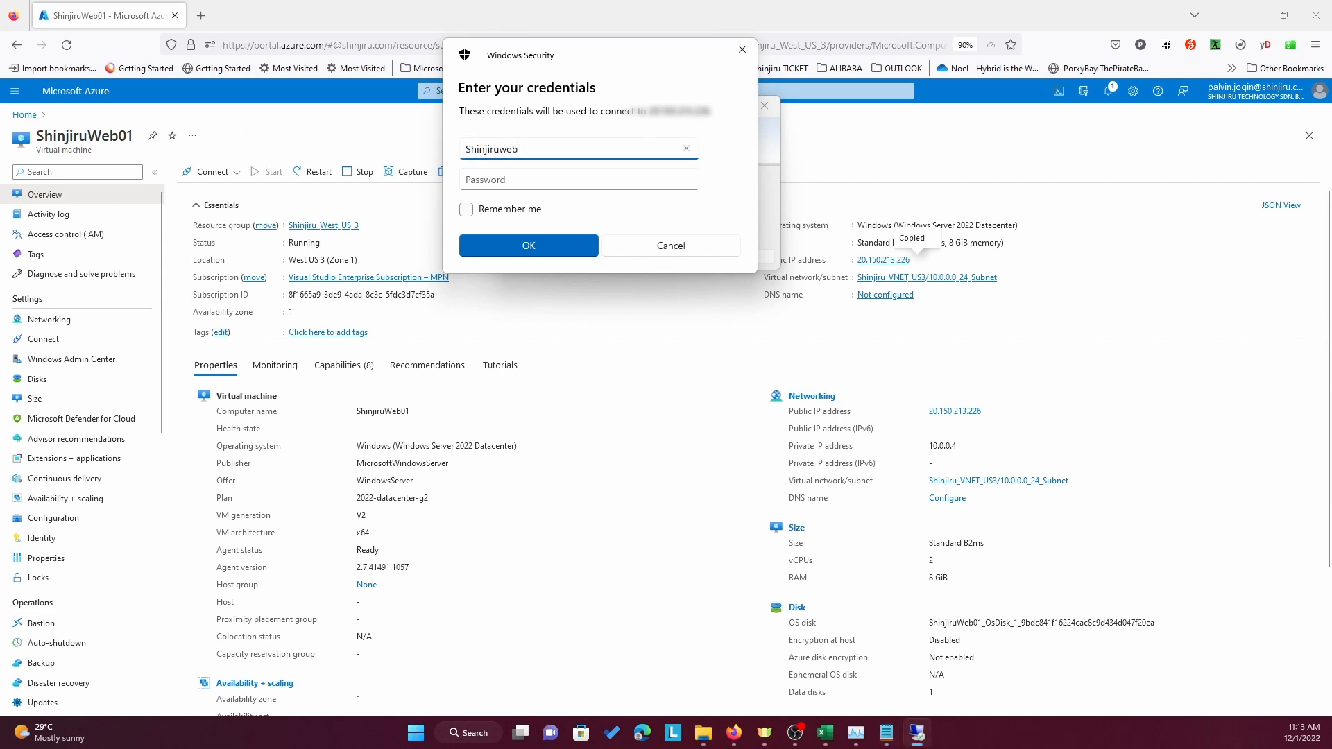
key(alt+Tab)
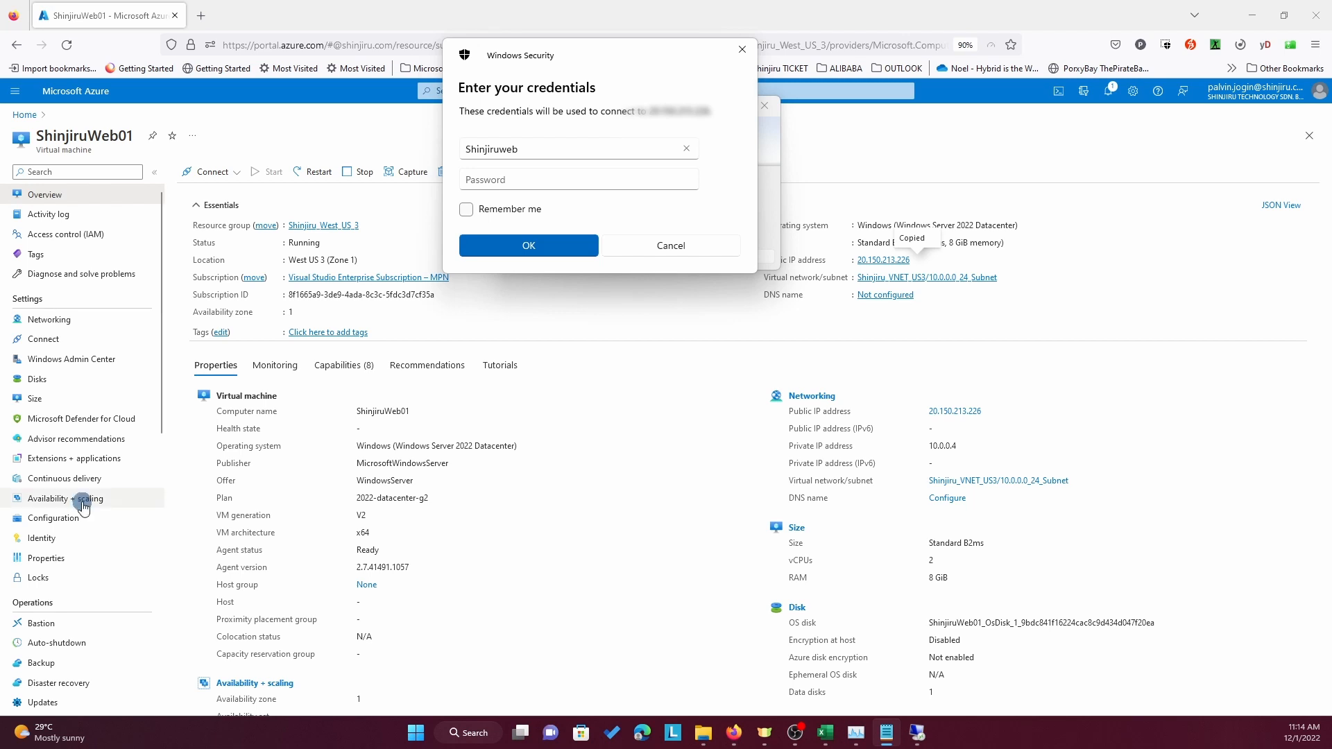
click(525, 181)
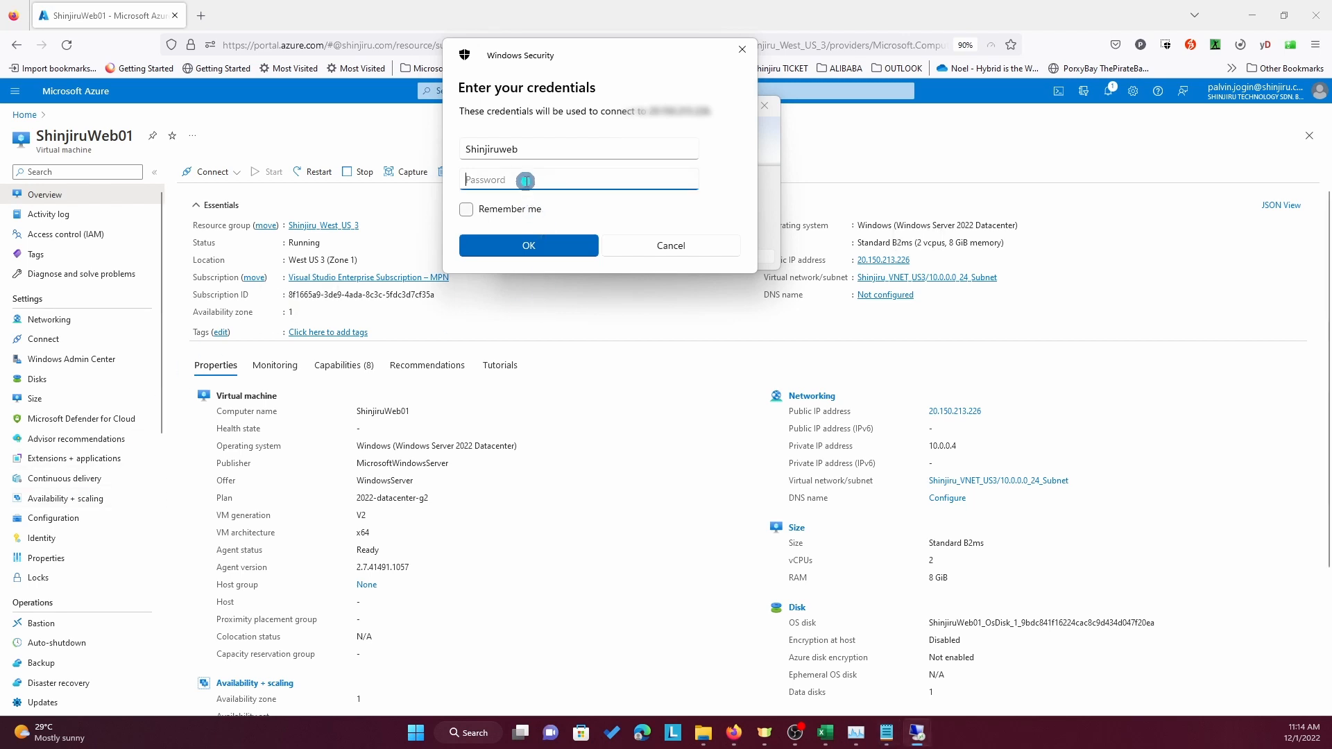
key(ctrl+v)
click(525, 250)
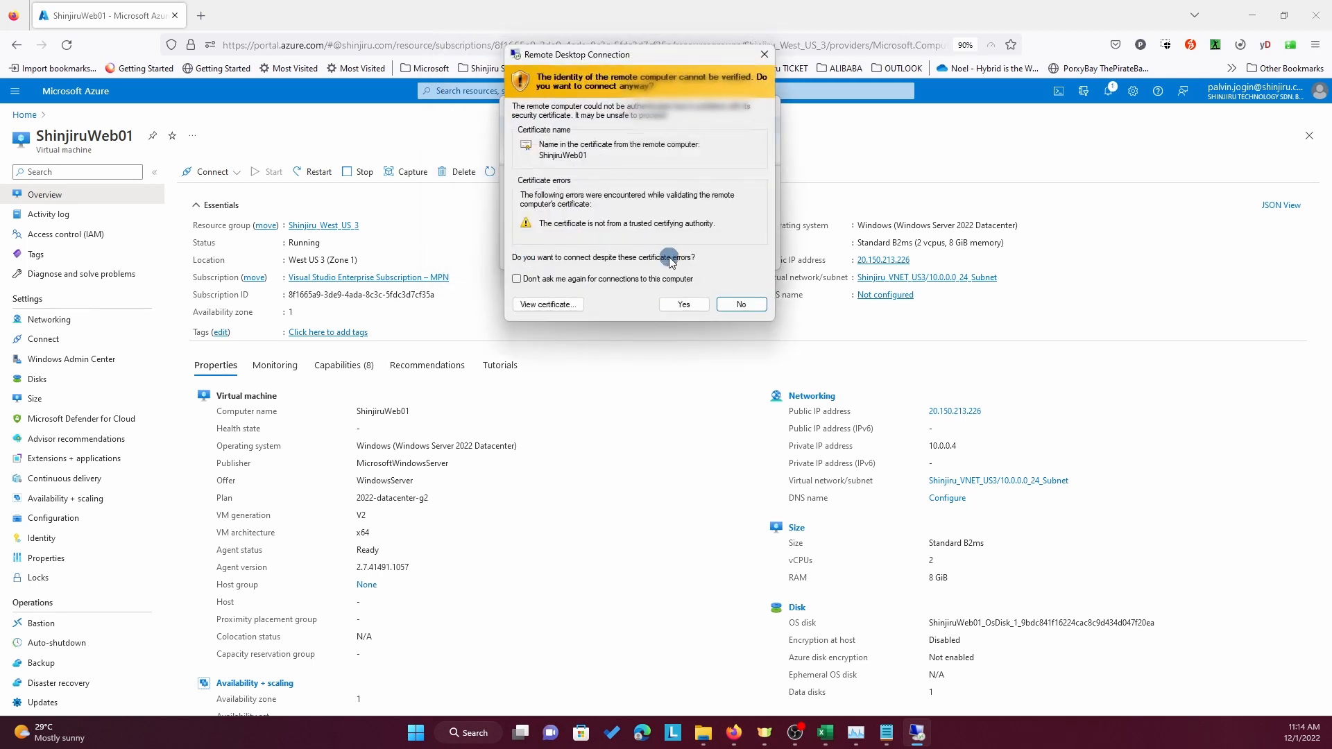
click(685, 304)
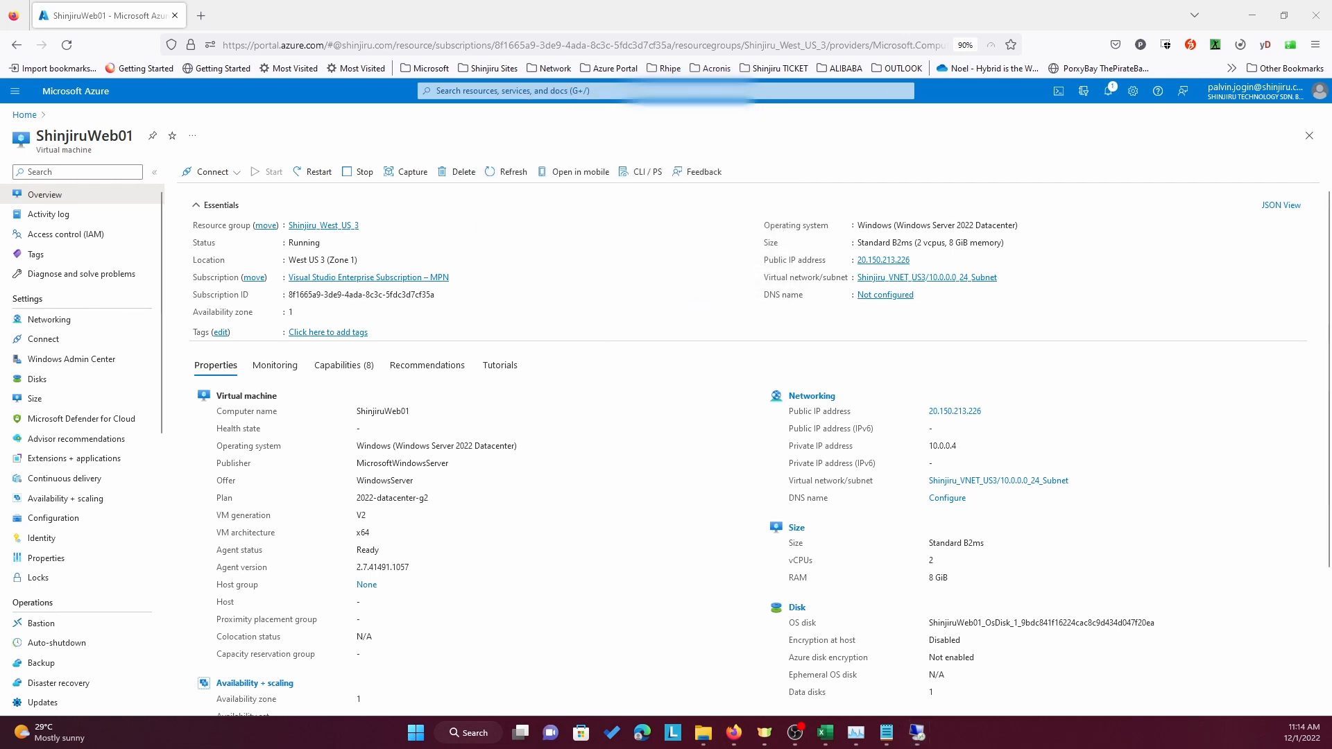
Reposition and resize the remote session window so the whole server desktop fits on the screen
drag(41, 208, 655, 143)
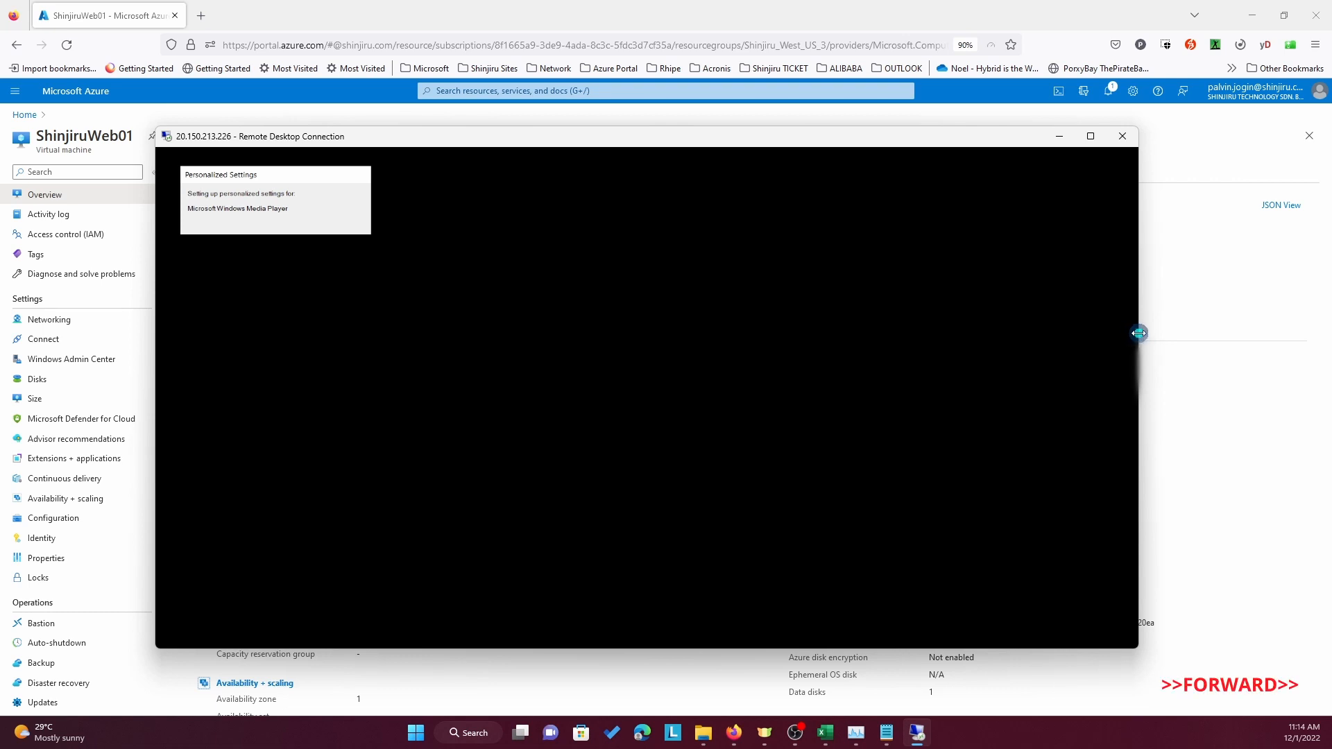
drag(1136, 333, 951, 310)
drag(576, 139, 716, 140)
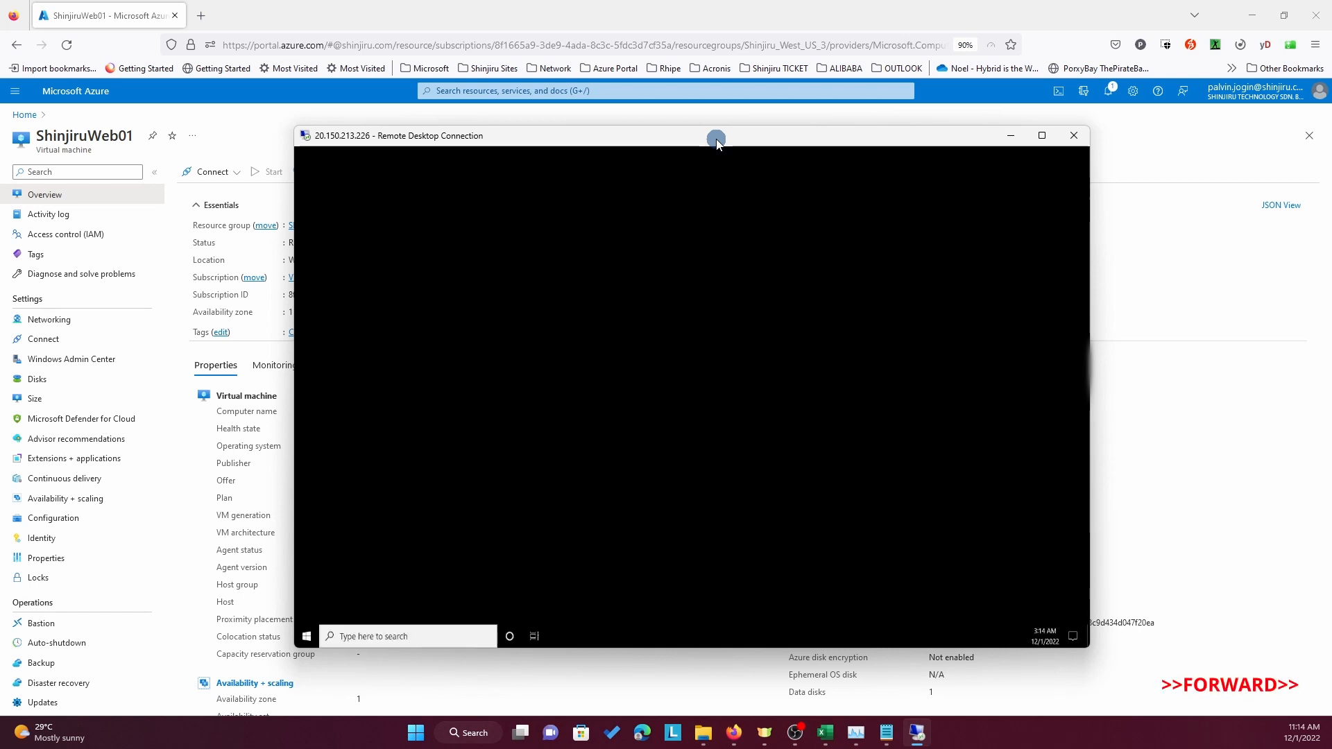
drag(1090, 647, 1123, 671)
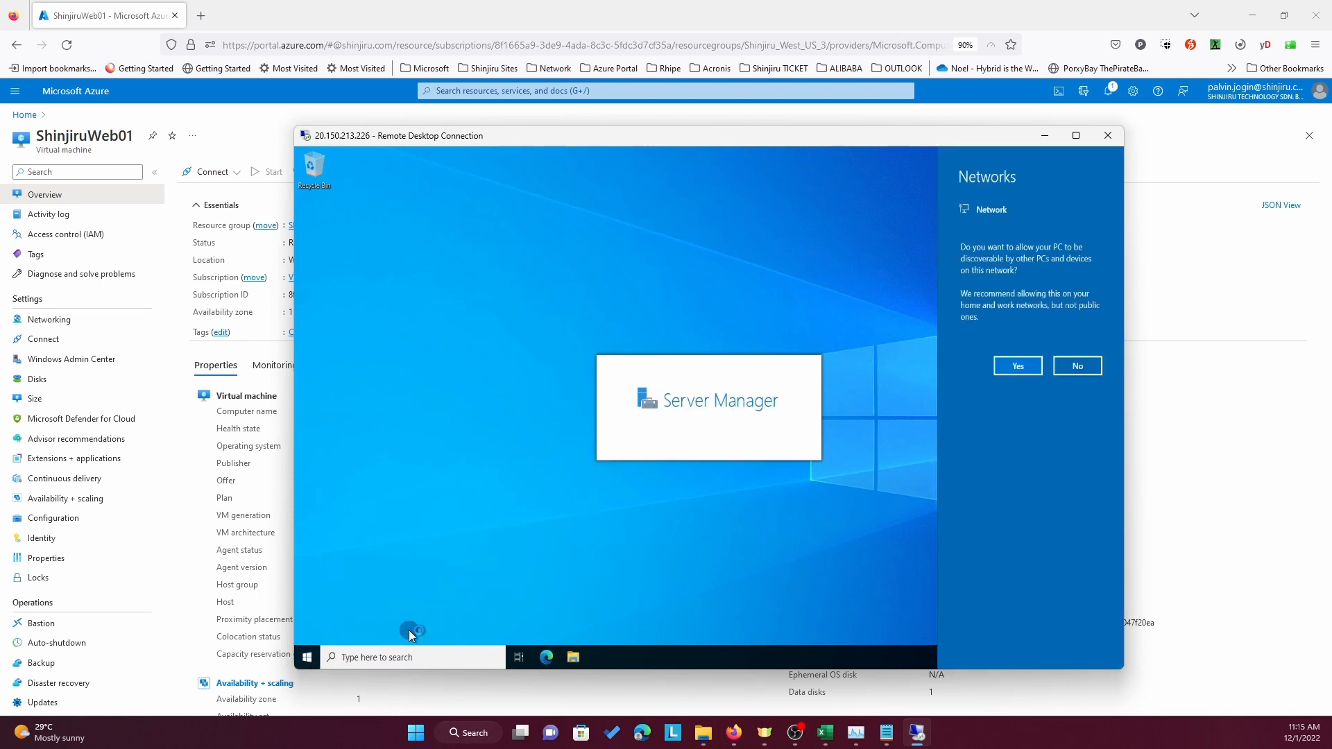
Decline network discovery on the server and clear the desktop by dismissing the Windows Admin Center message and minimizing Server Manager
click(1078, 369)
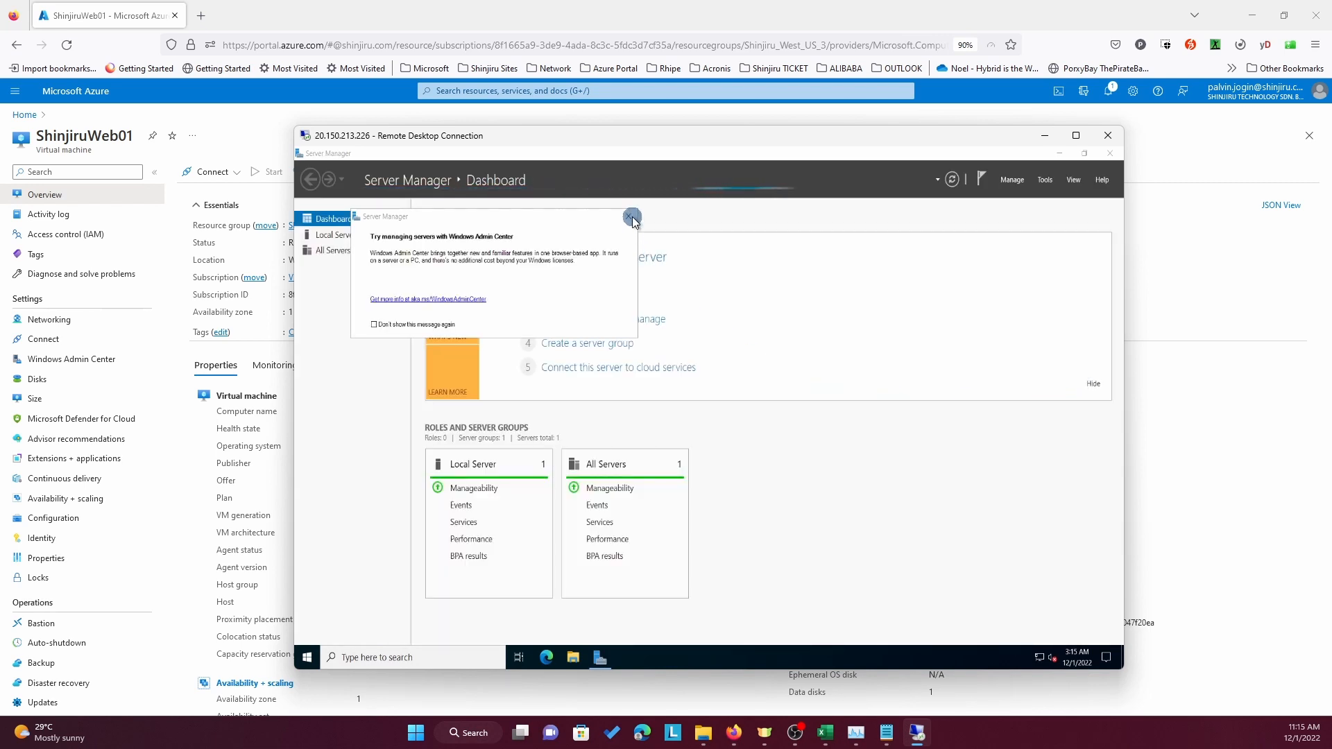
click(631, 217)
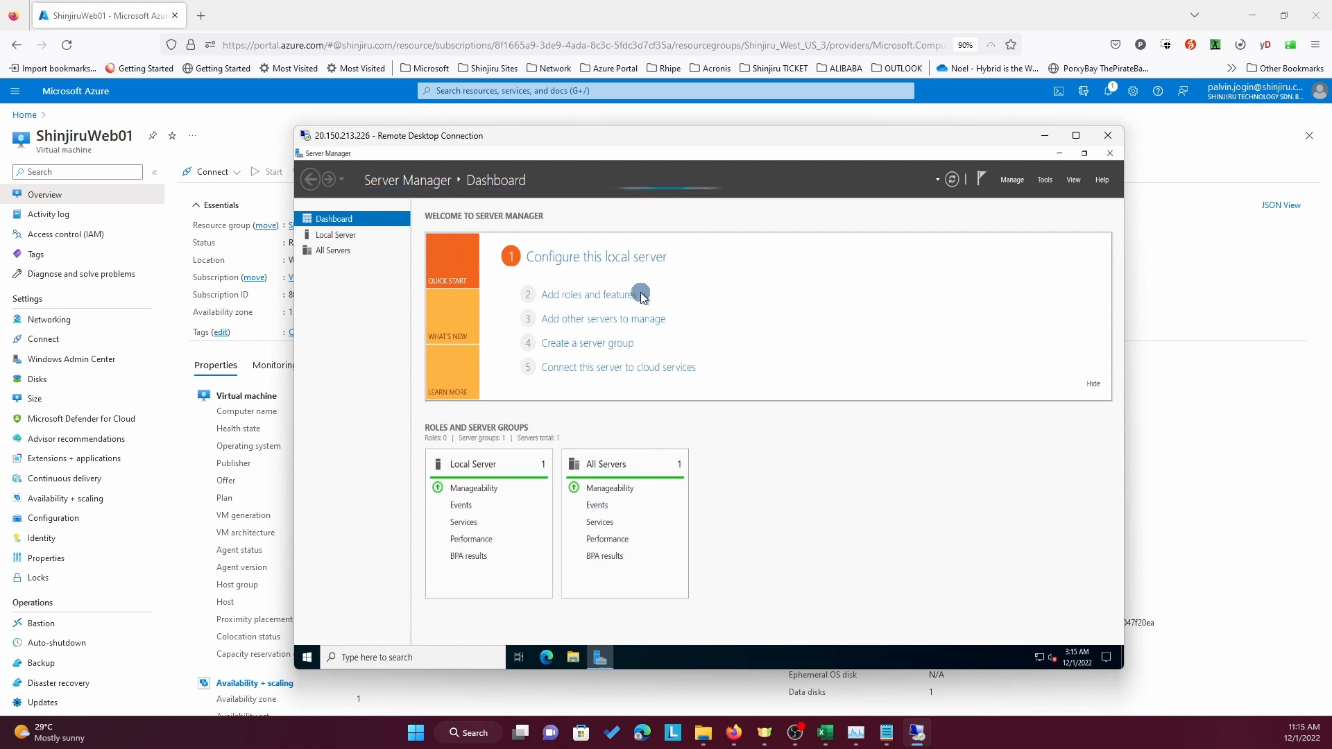
click(1061, 154)
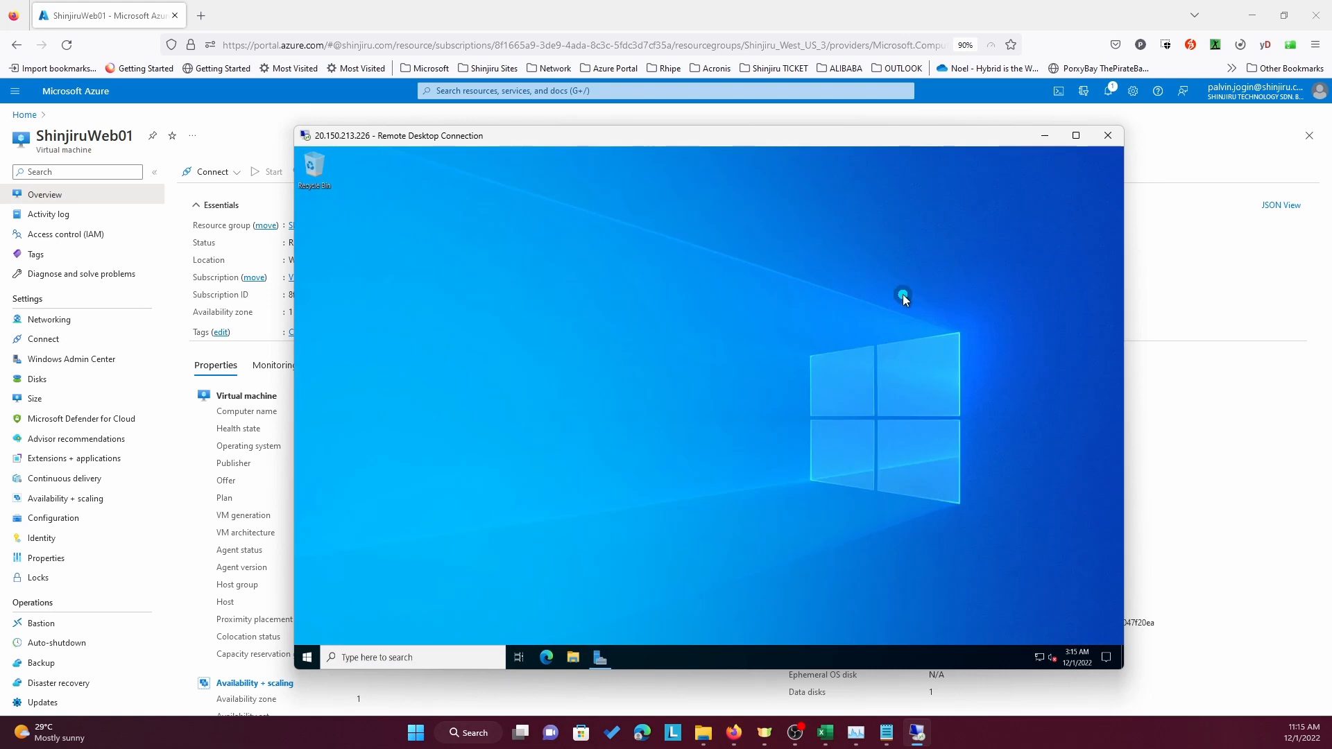